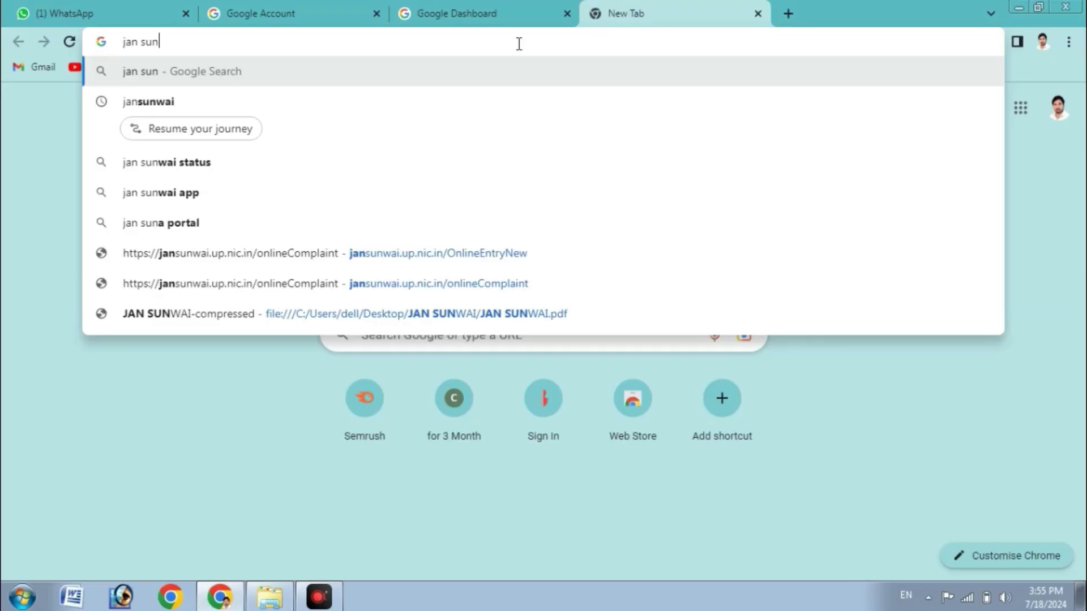
Step: Search Google for 'jan sunwai' and open the official jansunwai.up.nic.in portal result
type("wai")
key("Return")
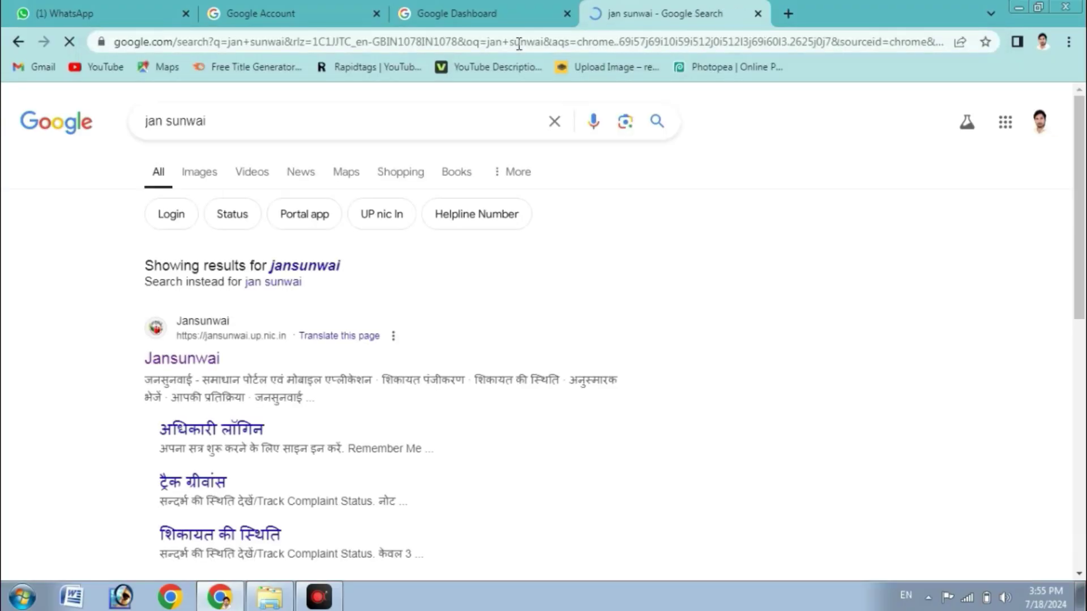
left_click(188, 356)
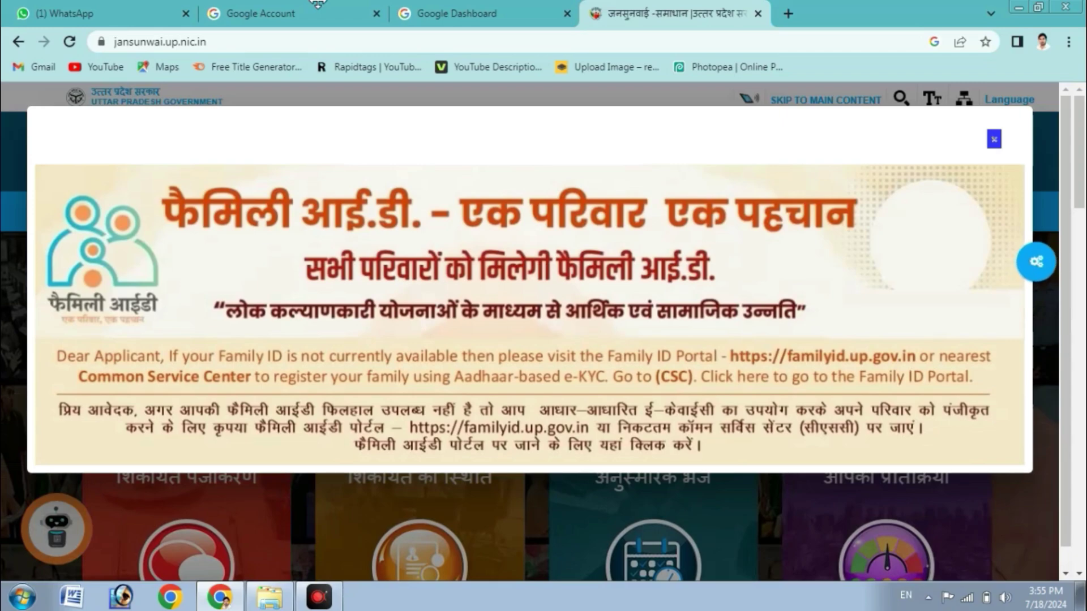
Step: Close the Family ID announcement and scroll down to the complaint service cards
left_click(993, 139)
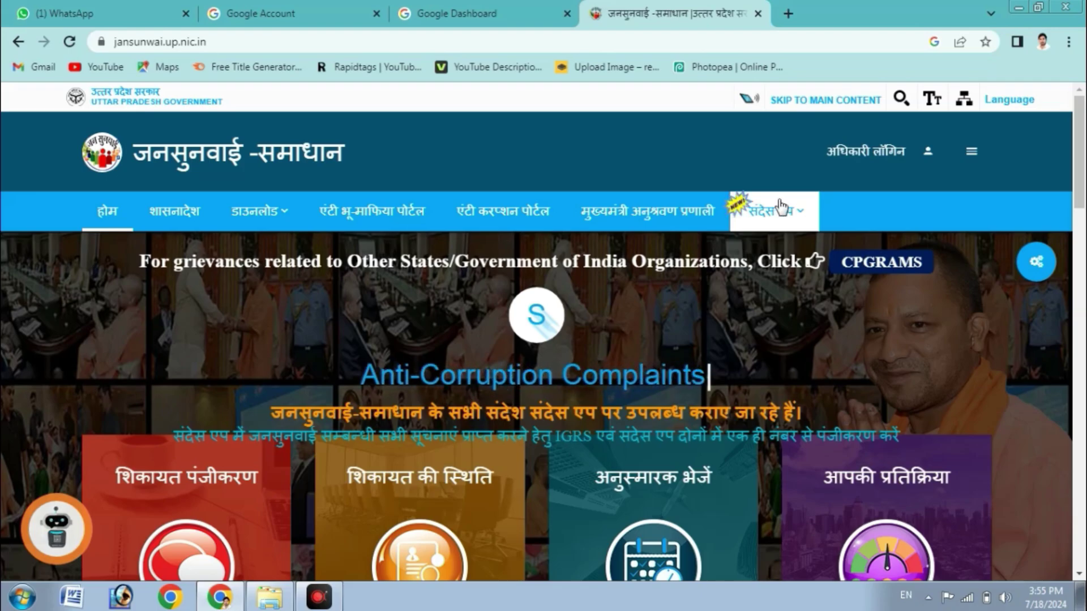
scroll(198, 457, "down", 3)
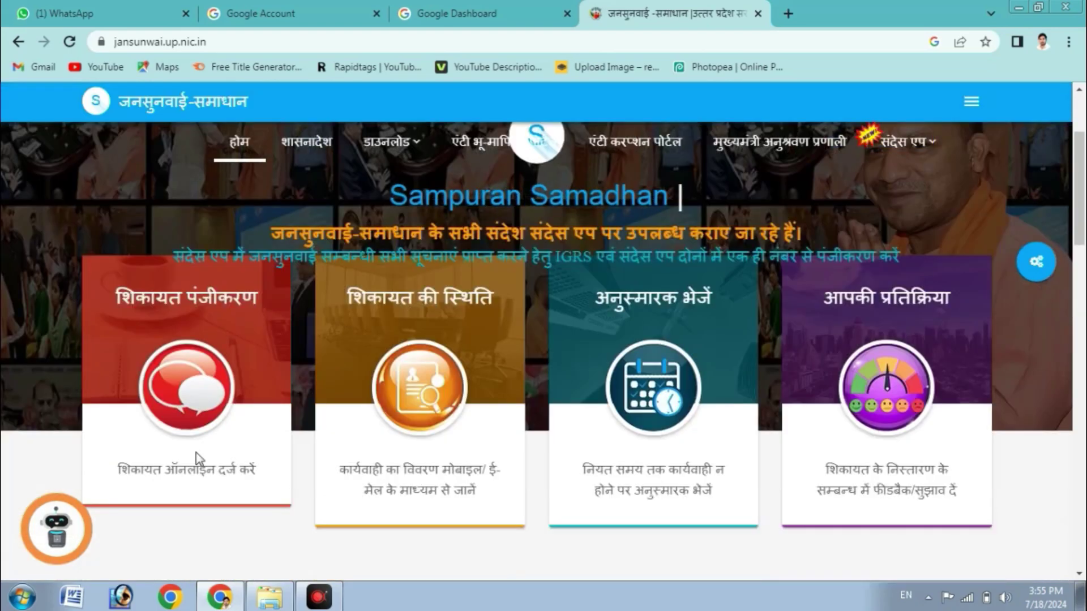
Step: Choose online complaint registration and accept the website policy to reach the mobile-number page
left_click(198, 457)
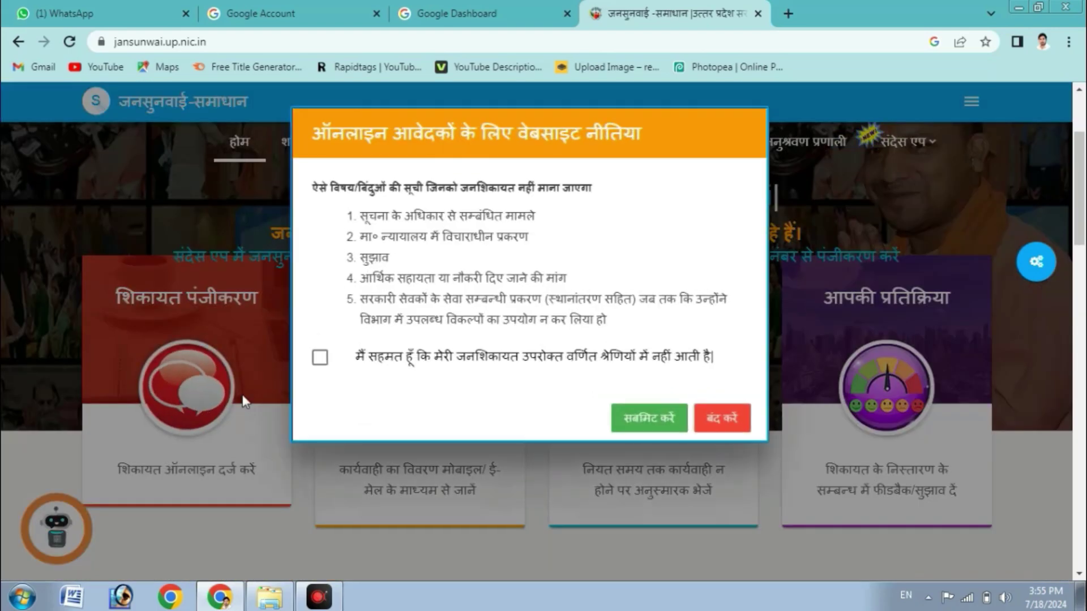
left_click(318, 359)
left_click(652, 421)
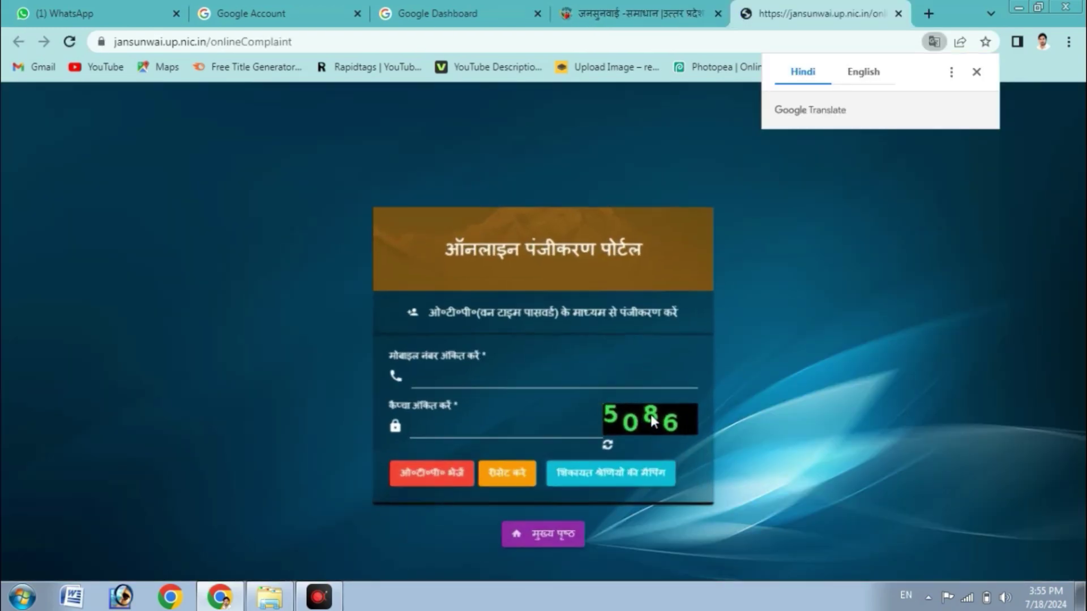
left_click(478, 379)
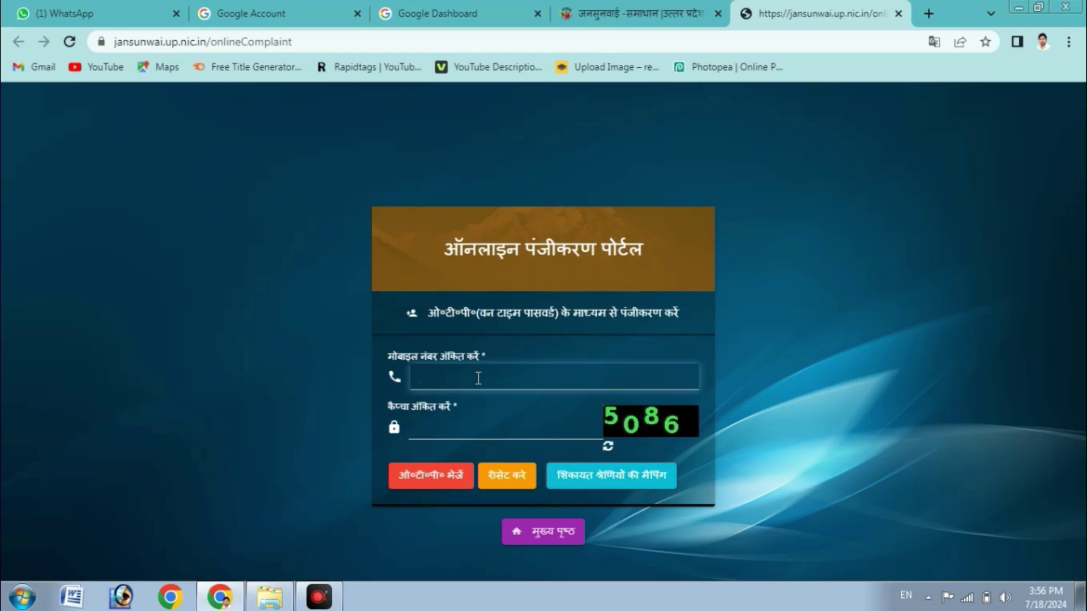
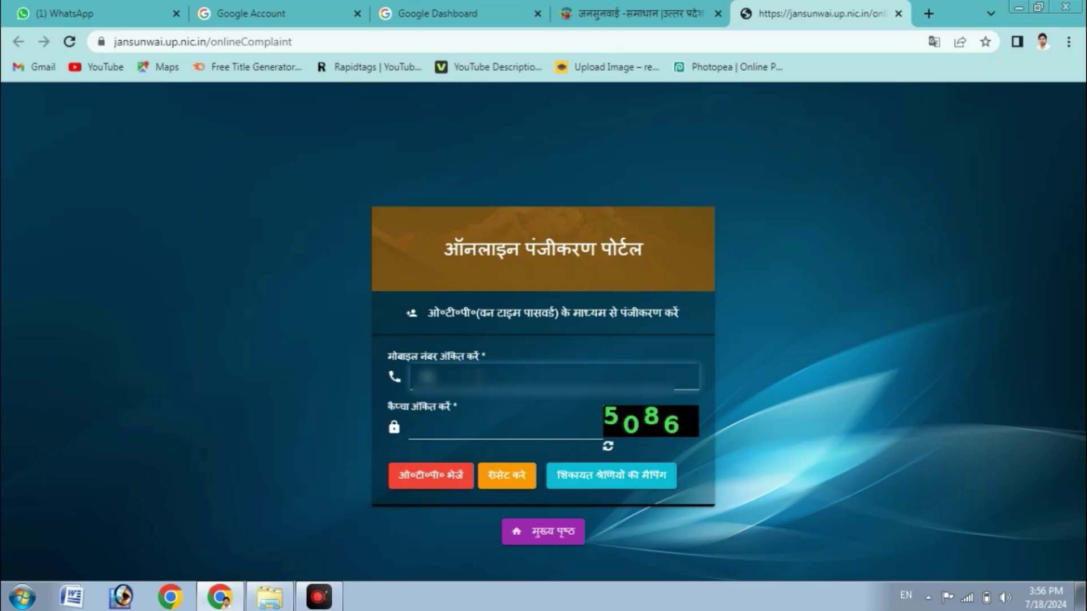
Step: Enter the mobile number and captcha, request an OTP, and submit the received OTP
key("Tab")
left_click(425, 480)
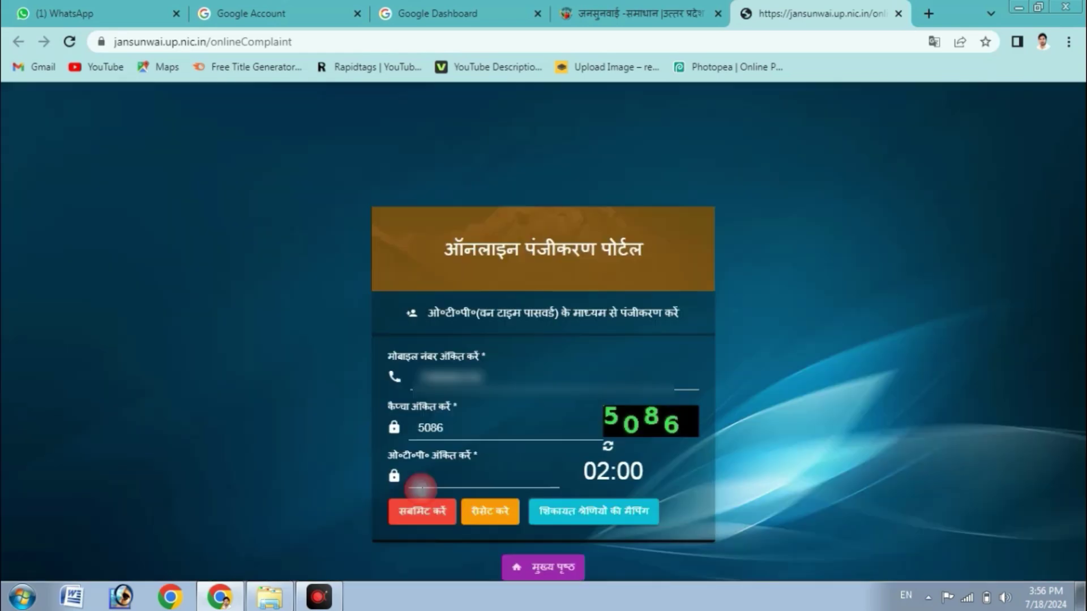
left_click(432, 474)
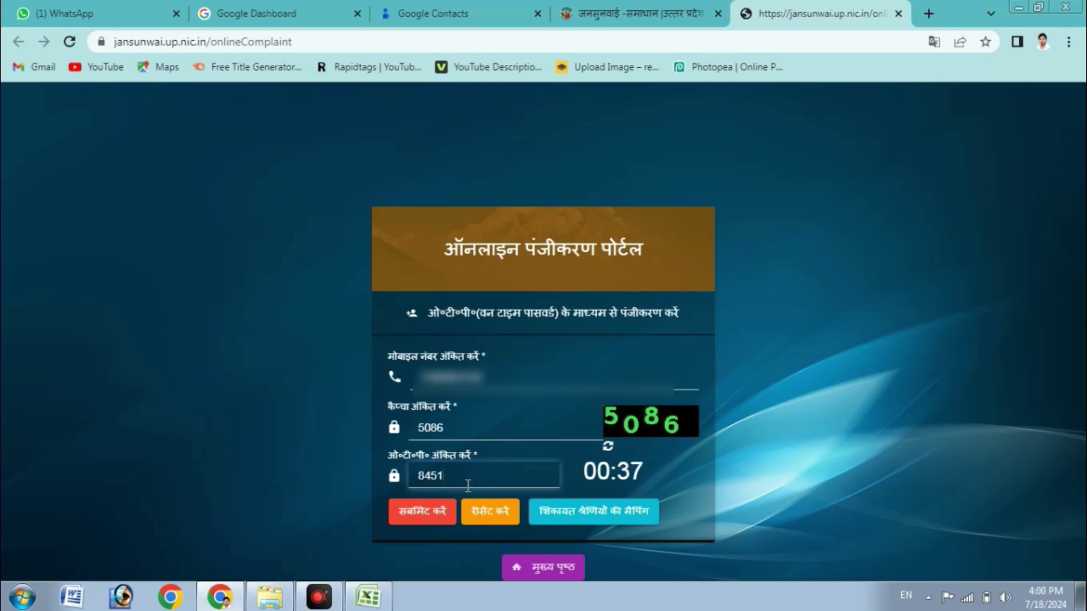
left_click(430, 511)
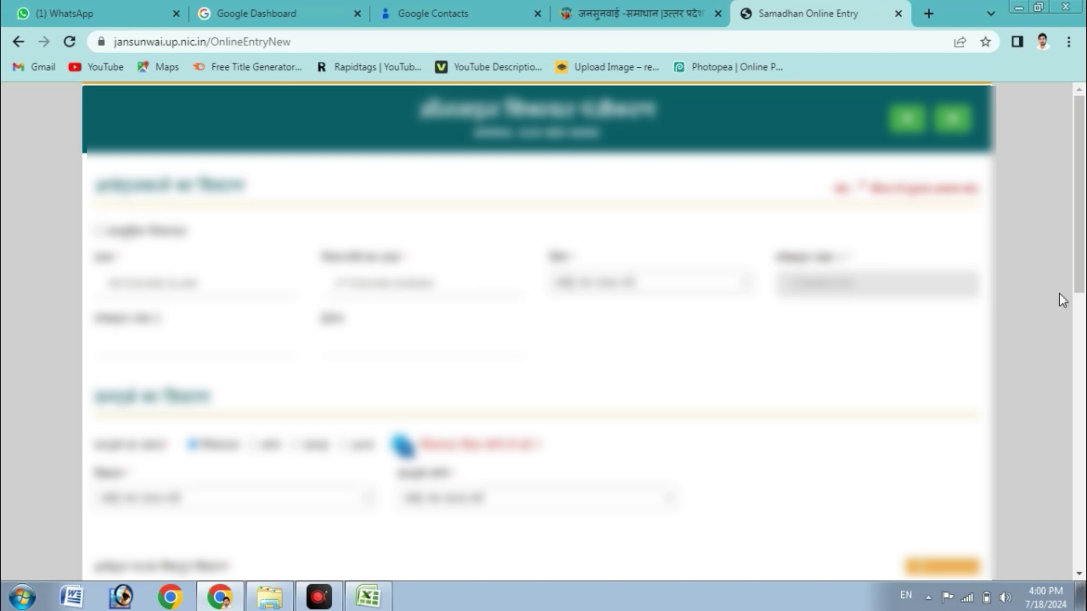
Step: Pick the second option in the third applicant field
left_click(684, 285)
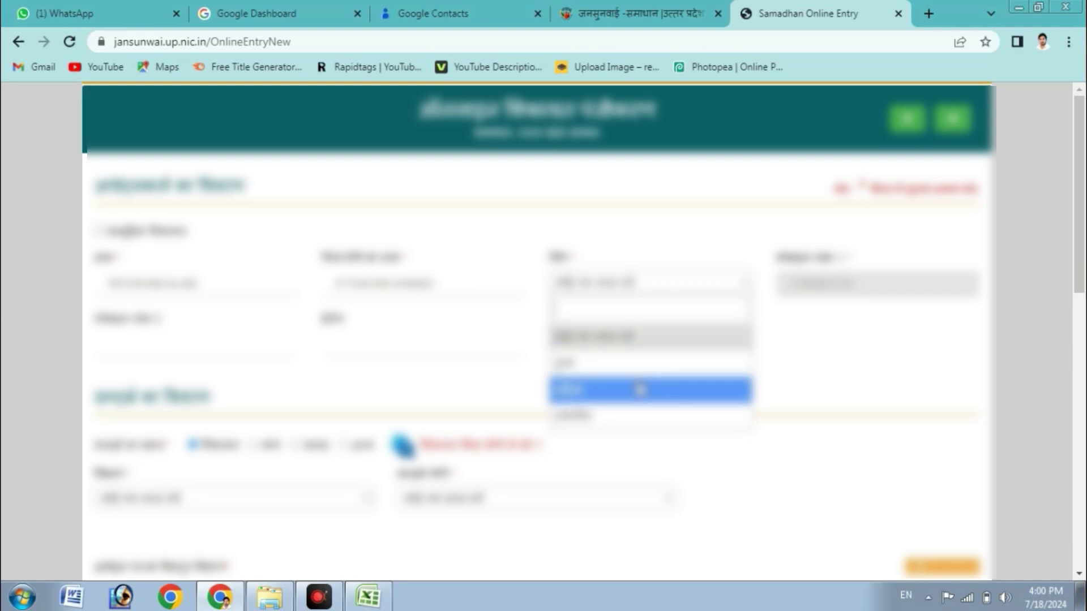
left_click(638, 364)
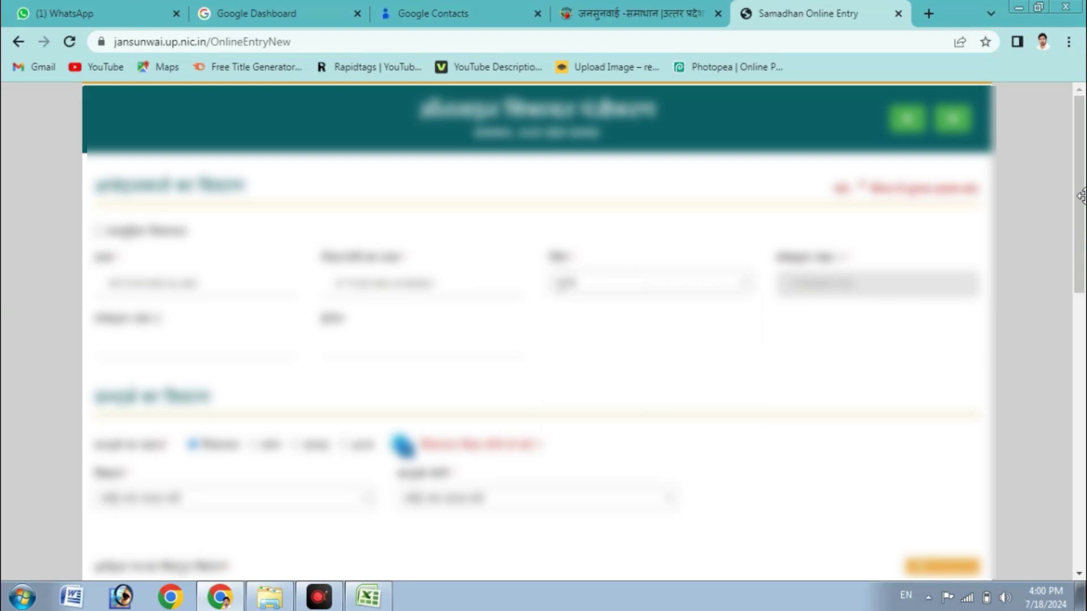
left_click_drag(1079, 245, 1082, 303)
left_click(253, 177)
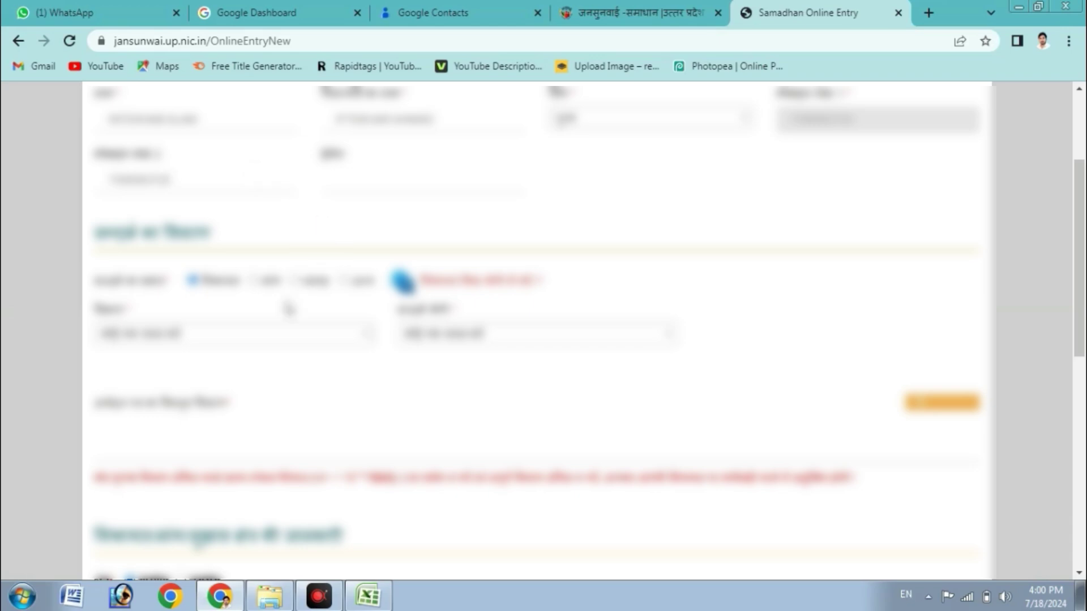
Step: Select the complaint's department from its dropdown
left_click(269, 327)
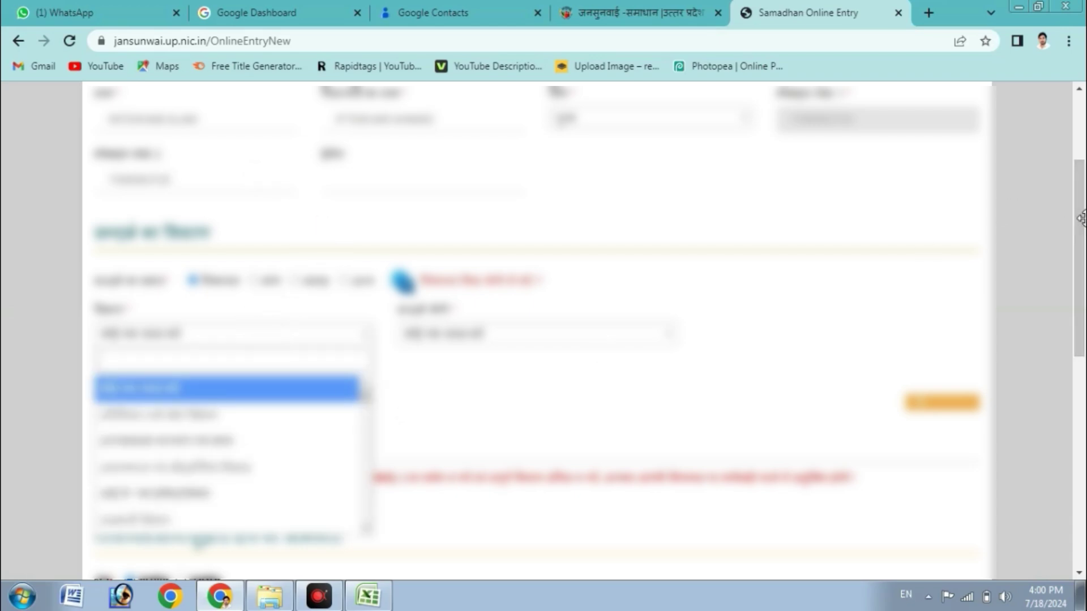
left_click_drag(1080, 217, 1080, 279)
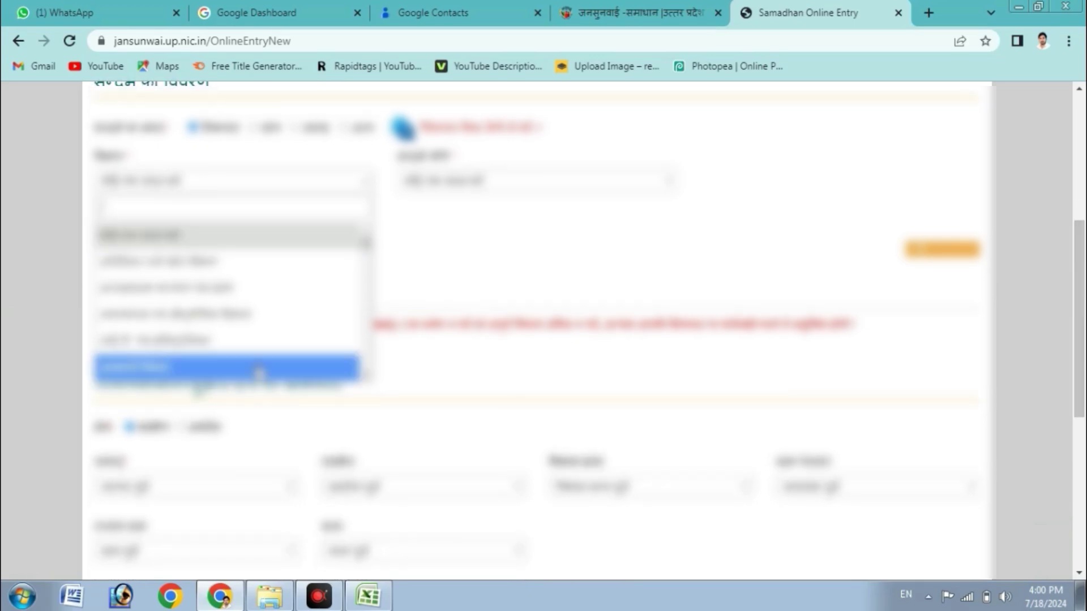
left_click_drag(368, 242, 364, 315)
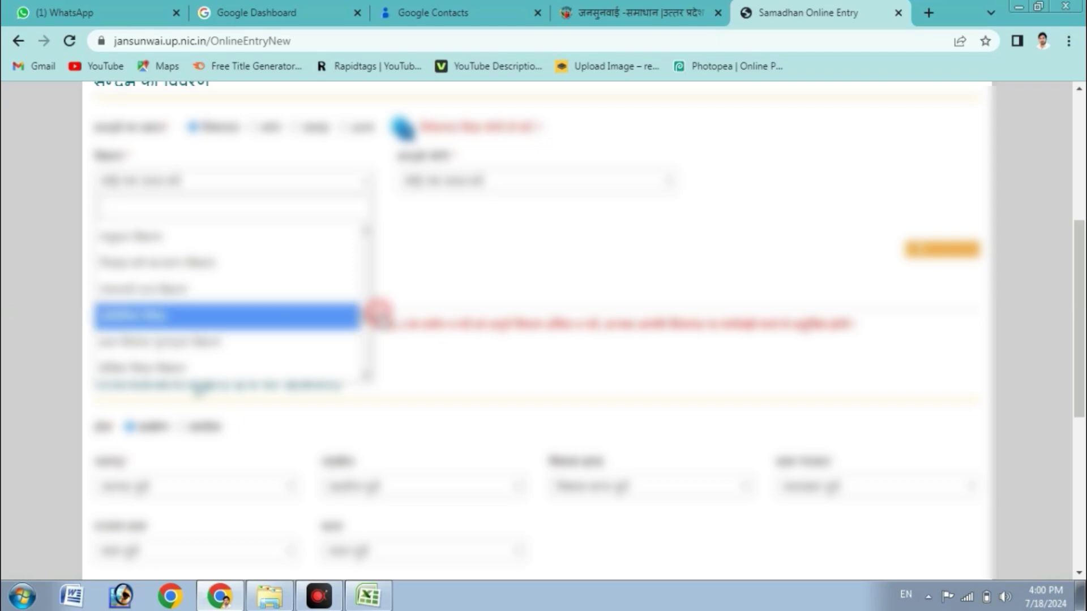
left_click(266, 289)
Step: Choose the long complaint category option as the complaint subject
left_click(478, 184)
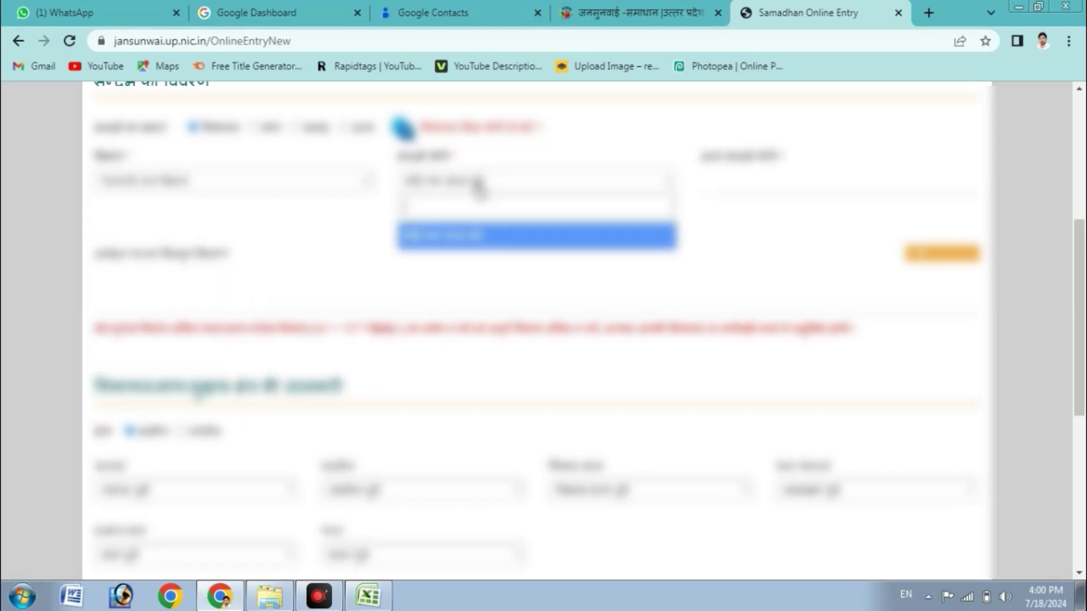
left_click(481, 181)
left_click(481, 181)
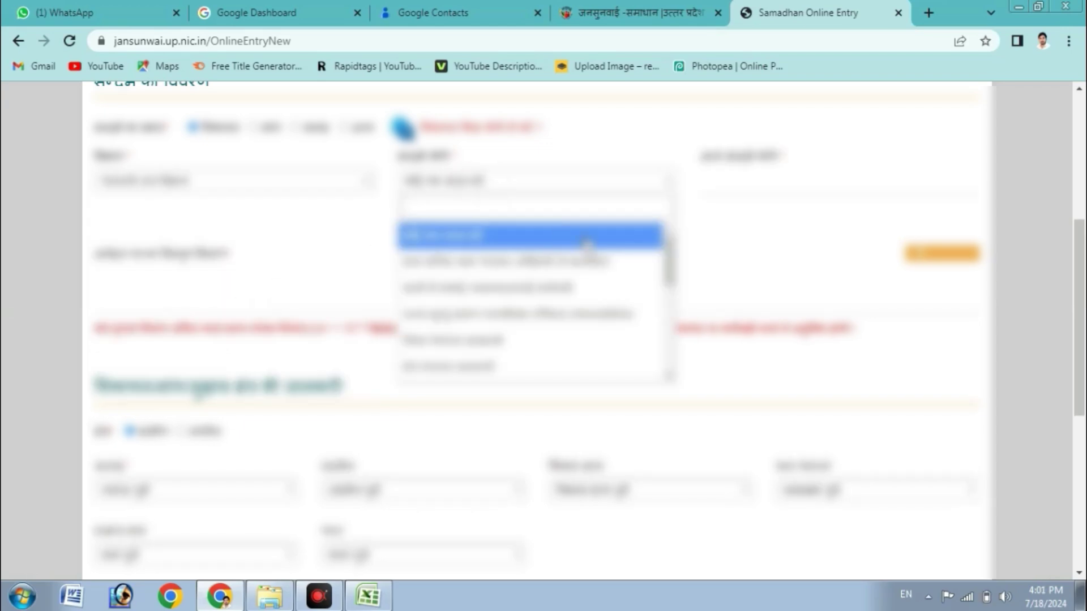
left_click_drag(670, 265, 670, 344)
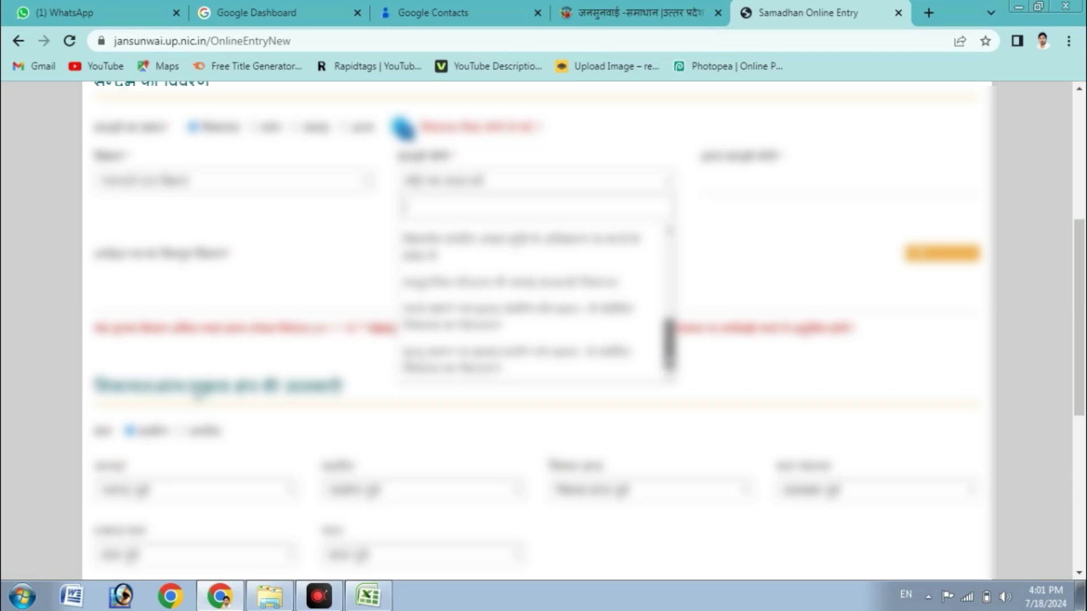
left_click_drag(670, 343, 672, 280)
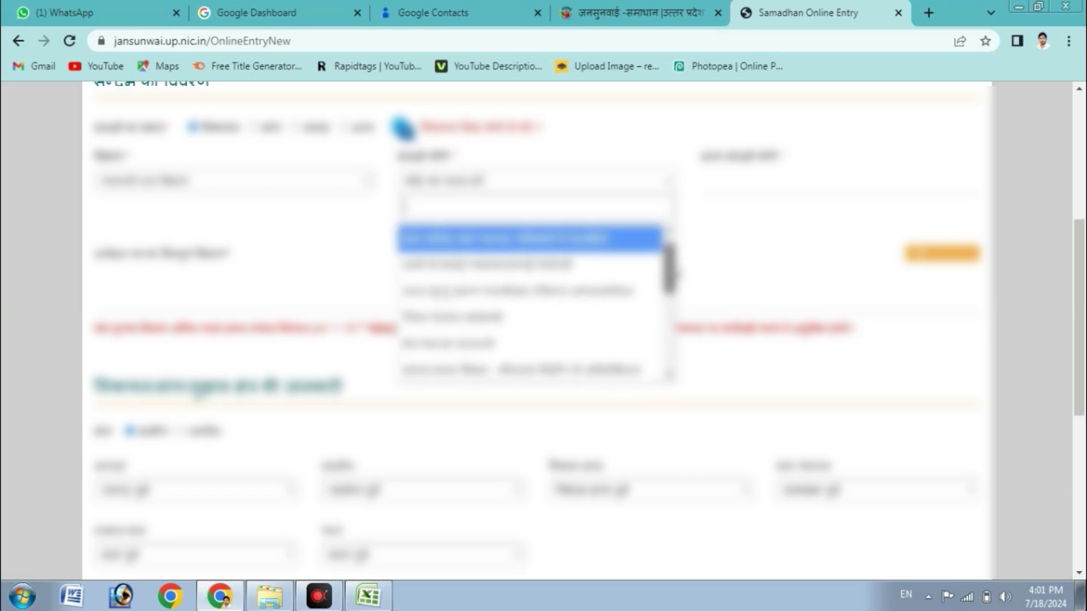
left_click(482, 237)
left_click(481, 269)
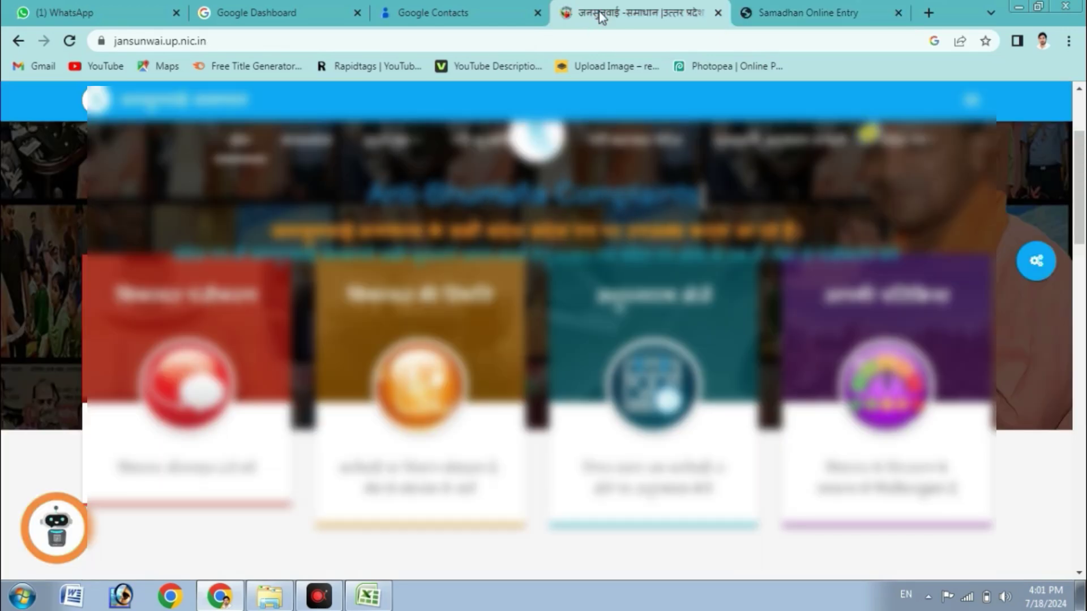
Step: Fill the third, fourth and second-row incident-location dropdowns on the complaint form
left_click(787, 16)
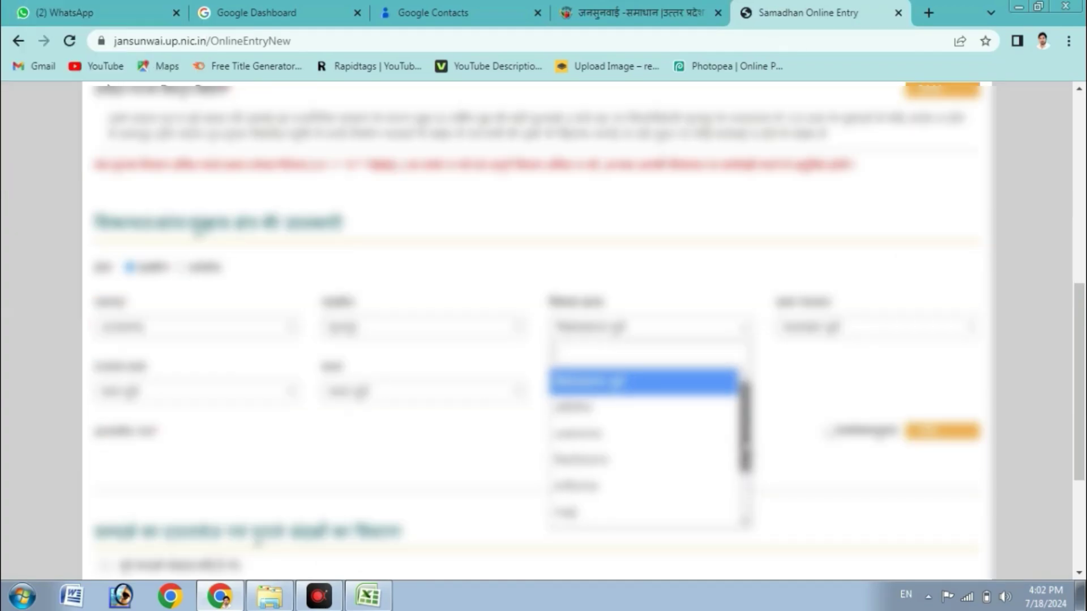
left_click_drag(745, 430, 745, 473)
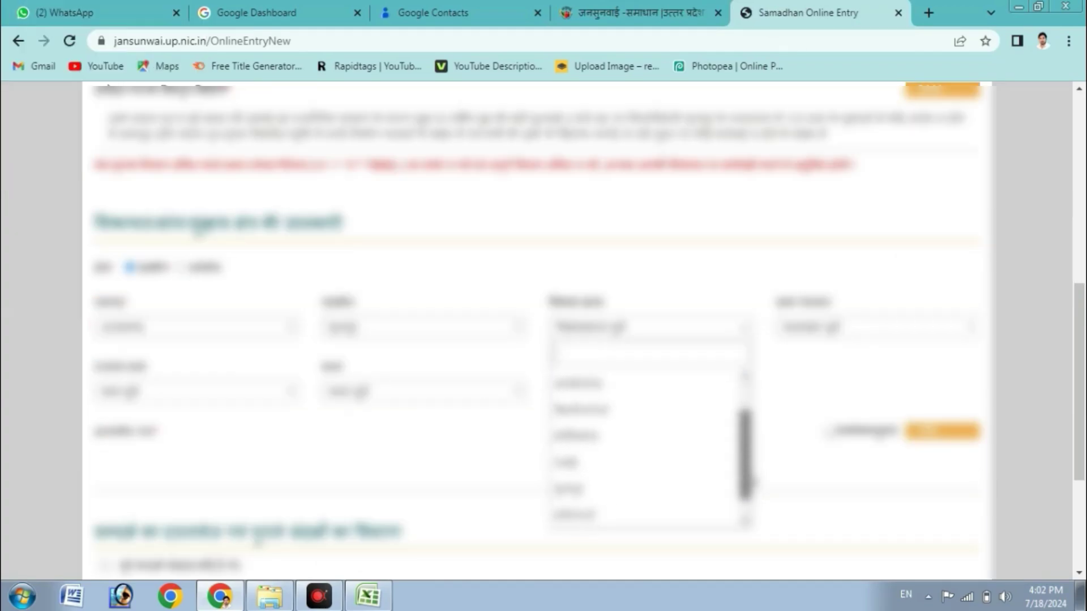
left_click(644, 461)
left_click(846, 330)
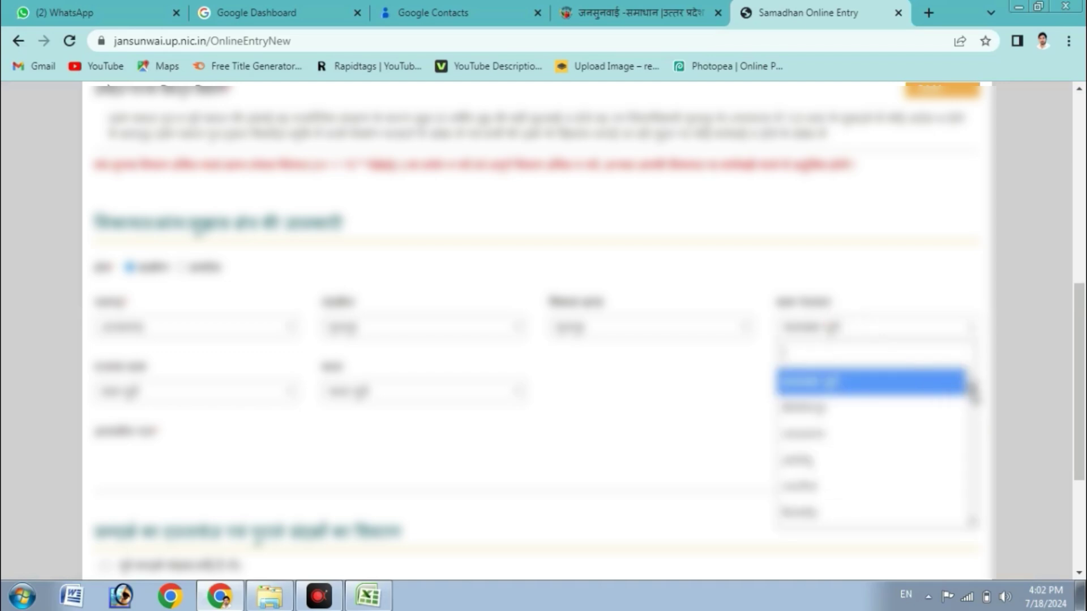
left_click_drag(972, 390, 971, 424)
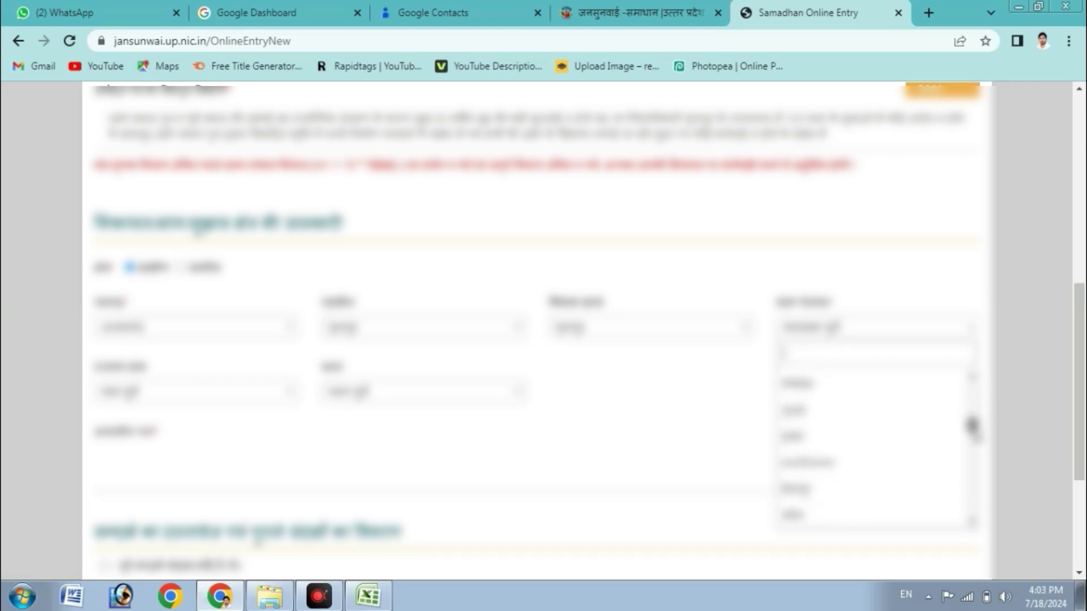
left_click(878, 431)
left_click(371, 391)
left_click(374, 388)
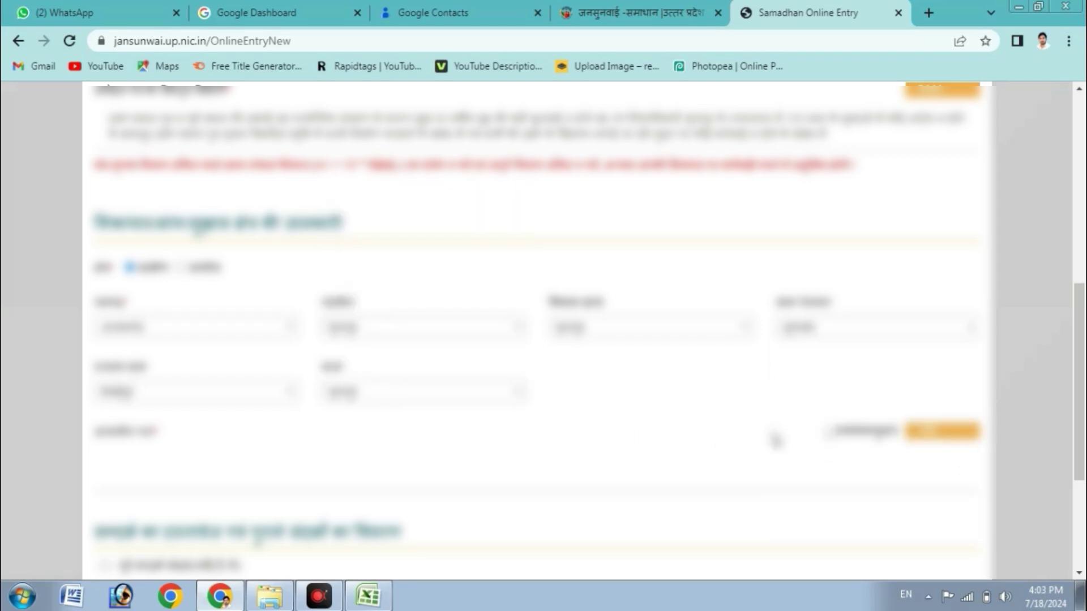
Step: Tick the address checkbox to auto-fill the address line, then bring up the file picker
scroll(1080, 293, "down", 3)
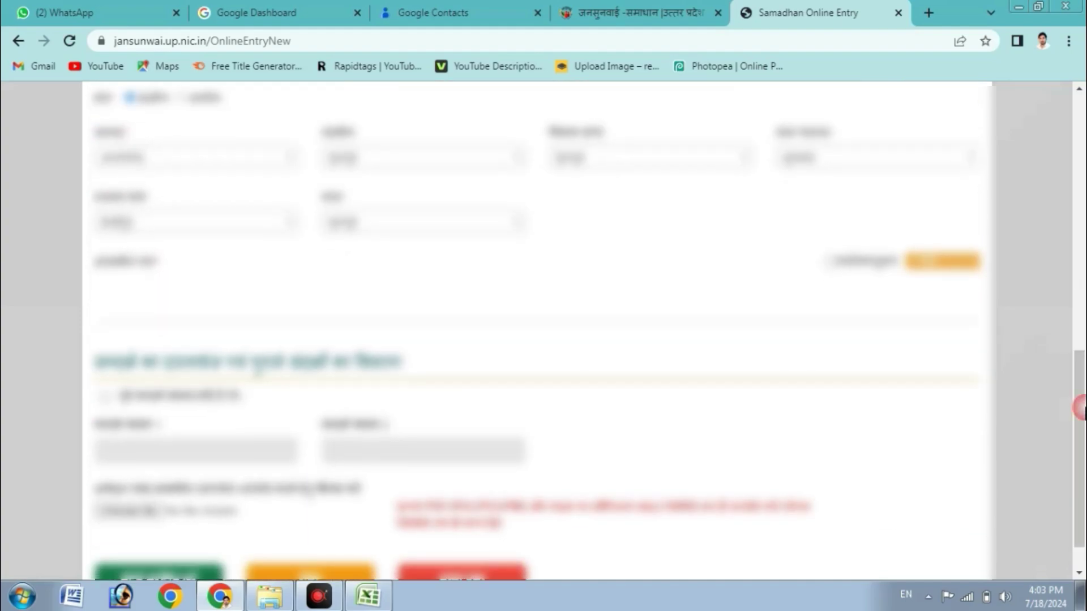
left_click(828, 262)
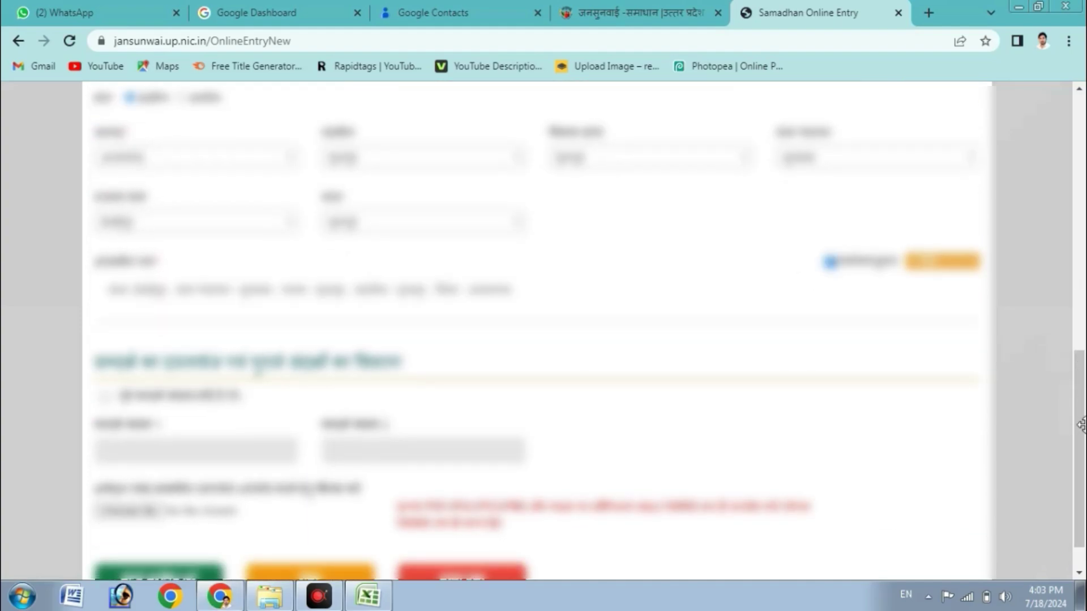
left_click_drag(1078, 432, 1078, 451)
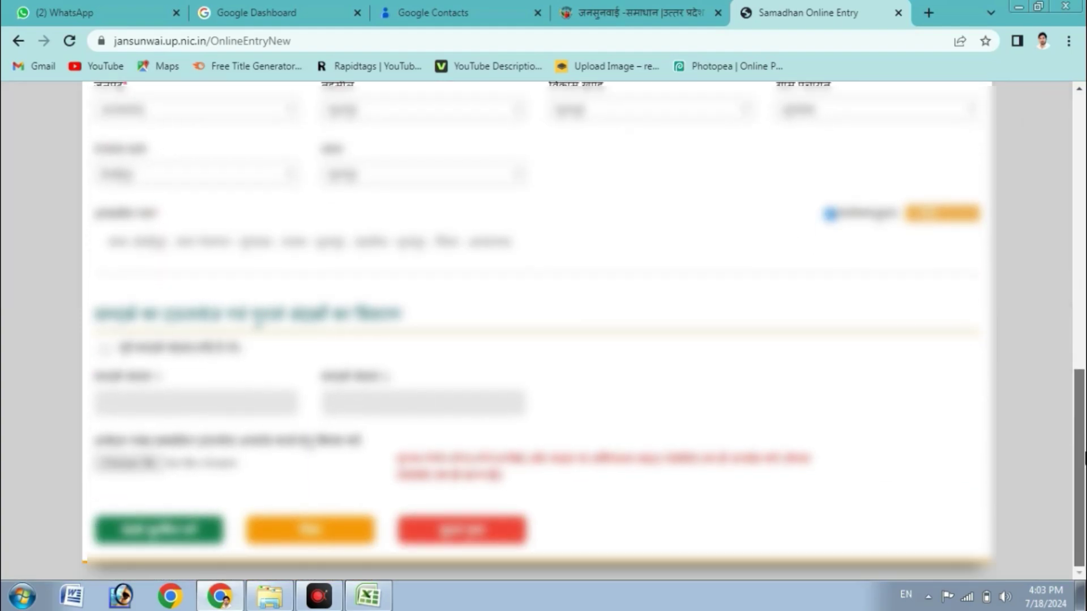
left_click(139, 461)
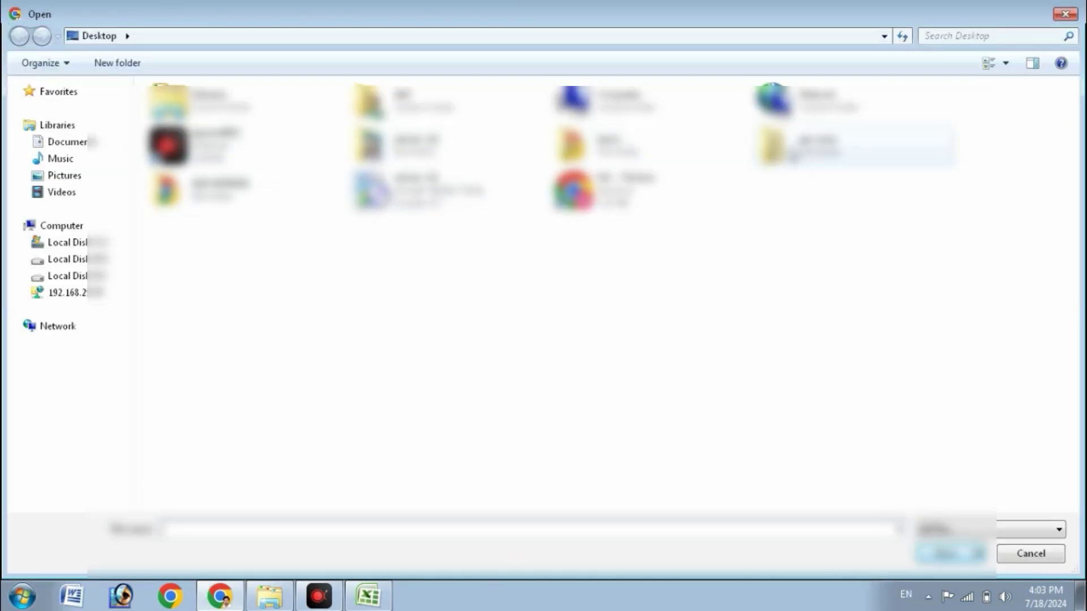
Step: Attach the PDF from the JAN SUNWAI folder to the complaint
double_click(211, 193)
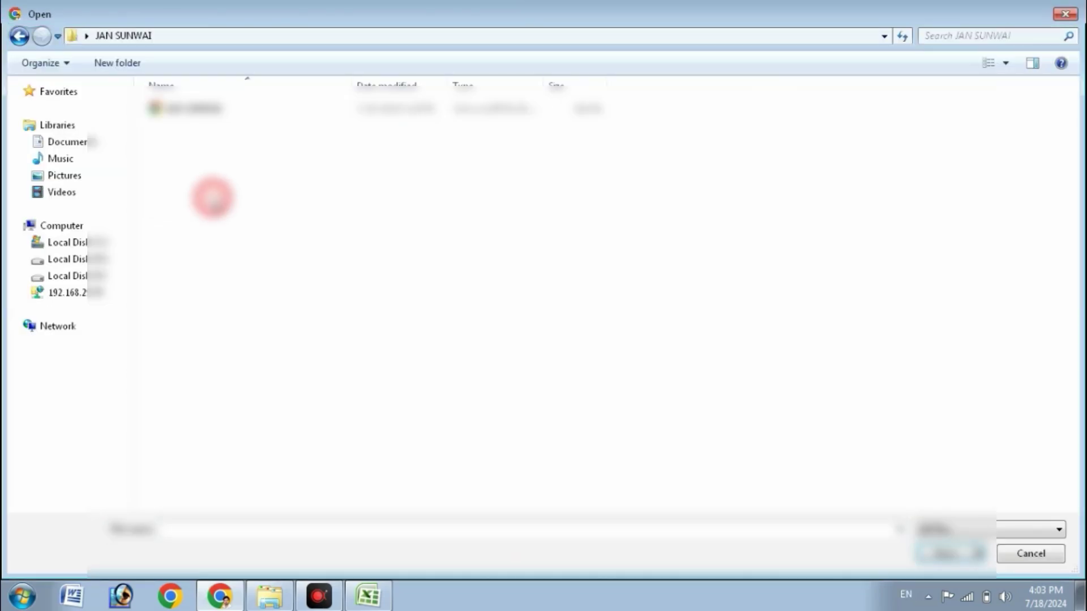
double_click(217, 113)
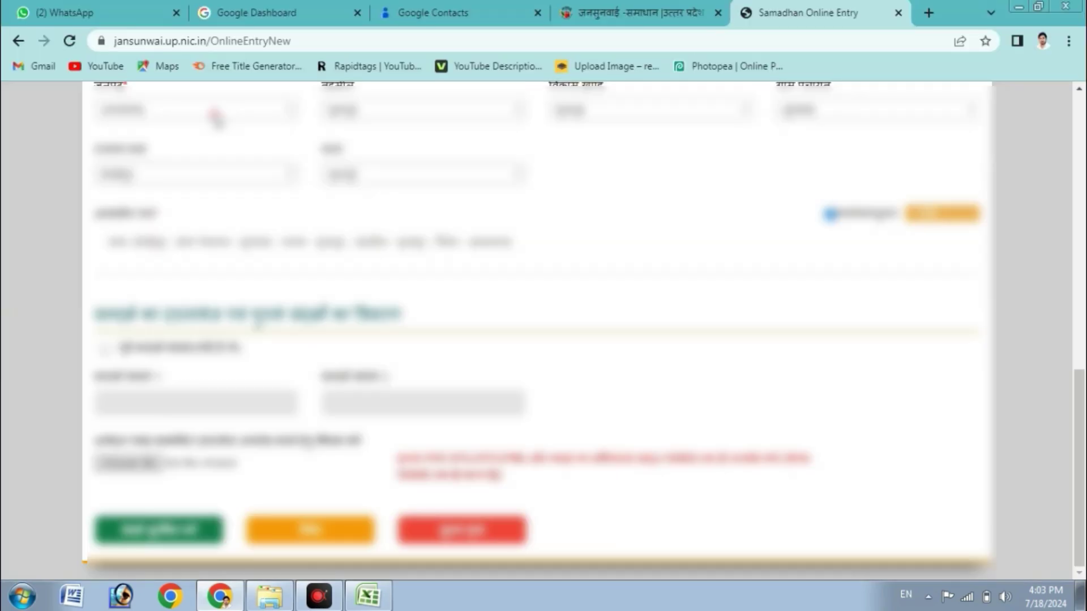
scroll(585, 421, "up", 3)
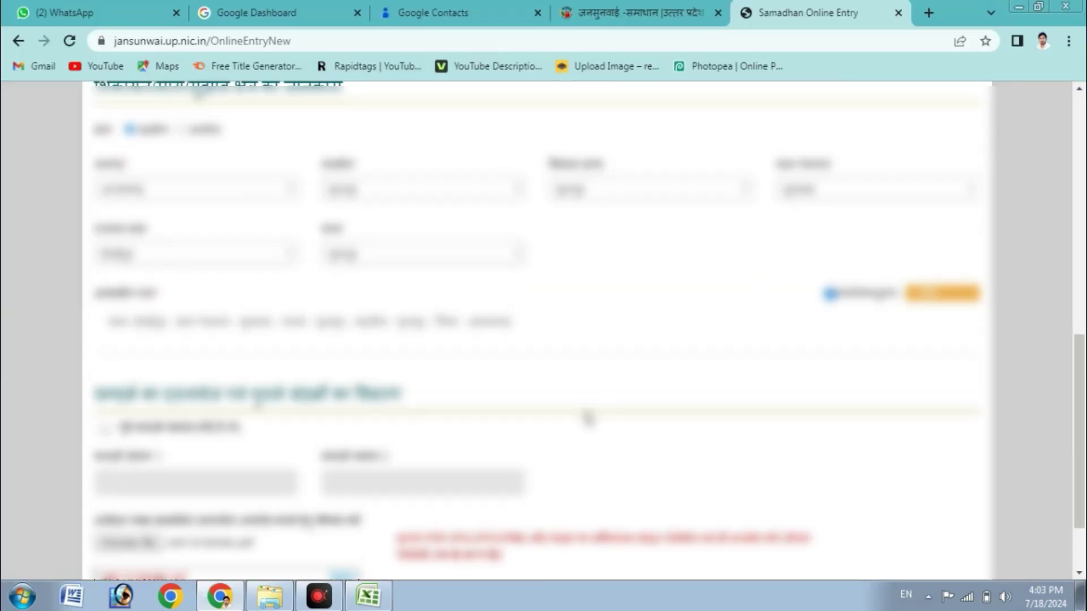
scroll(510, 436, "down", 3)
scroll(591, 388, "up", 2)
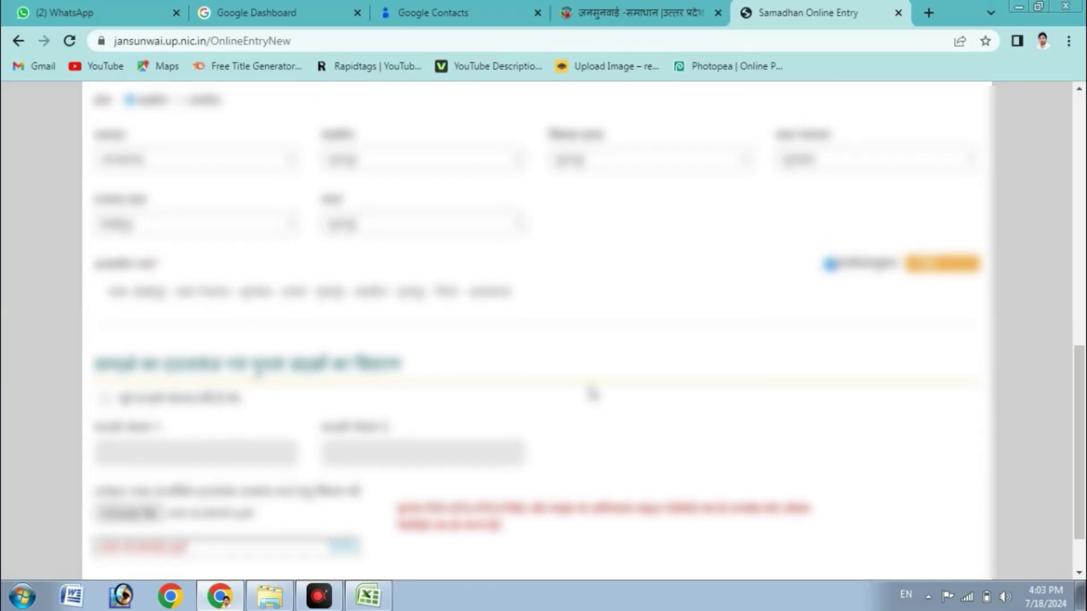
scroll(590, 388, "up", 5)
scroll(590, 388, "up", 3)
Step: Change a complaint-details dropdown to a different option and submit the complaint
left_click(346, 348)
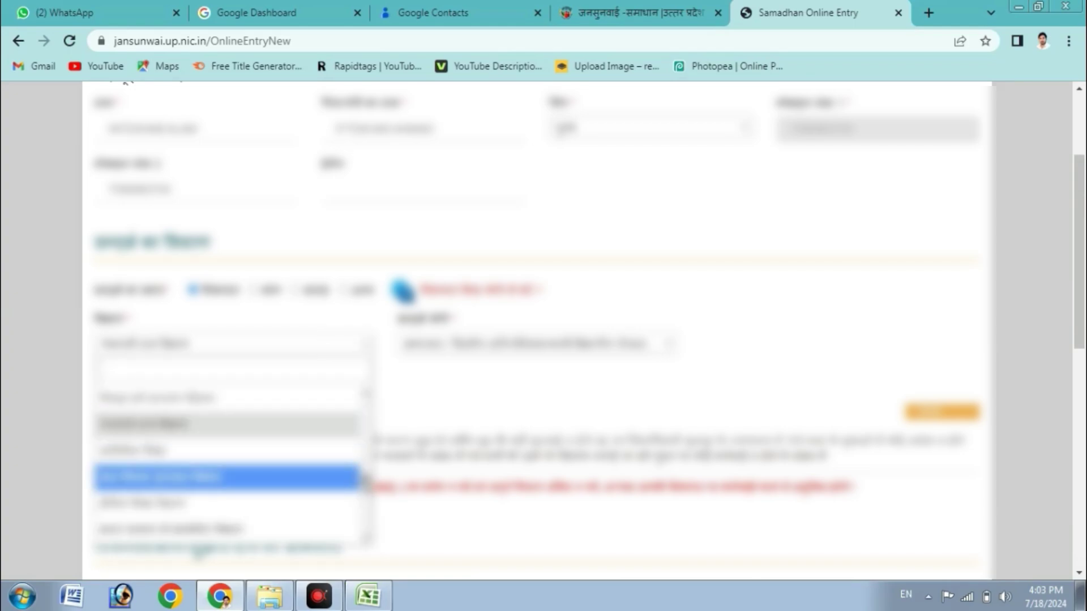
left_click(365, 481)
scroll(385, 487, "down", 10)
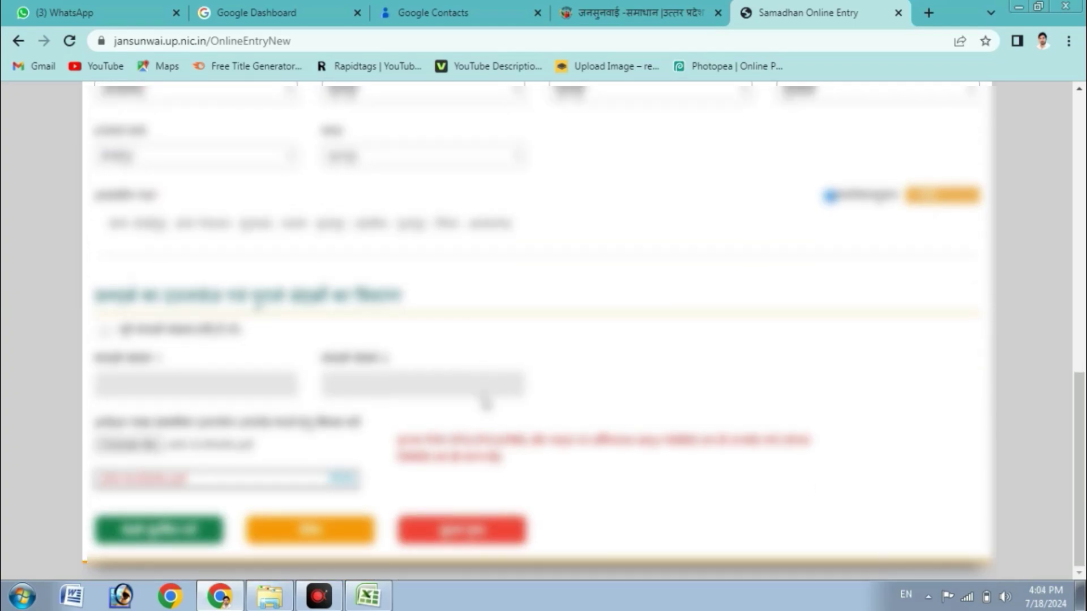
left_click(170, 532)
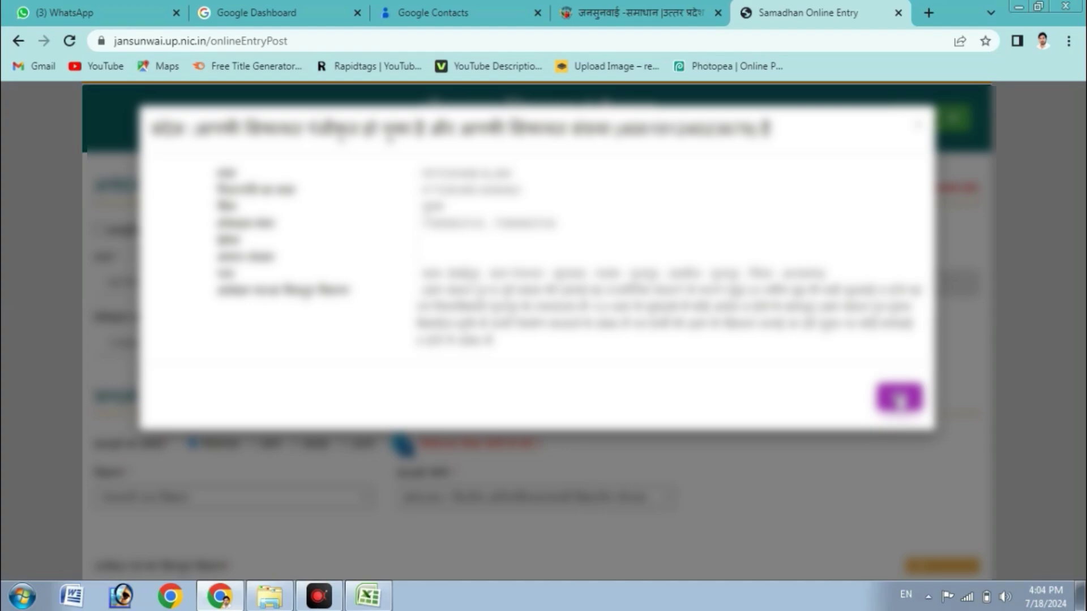
Step: Dismiss the submission confirmation with OK and scroll to the bottom of the form
left_click(899, 399)
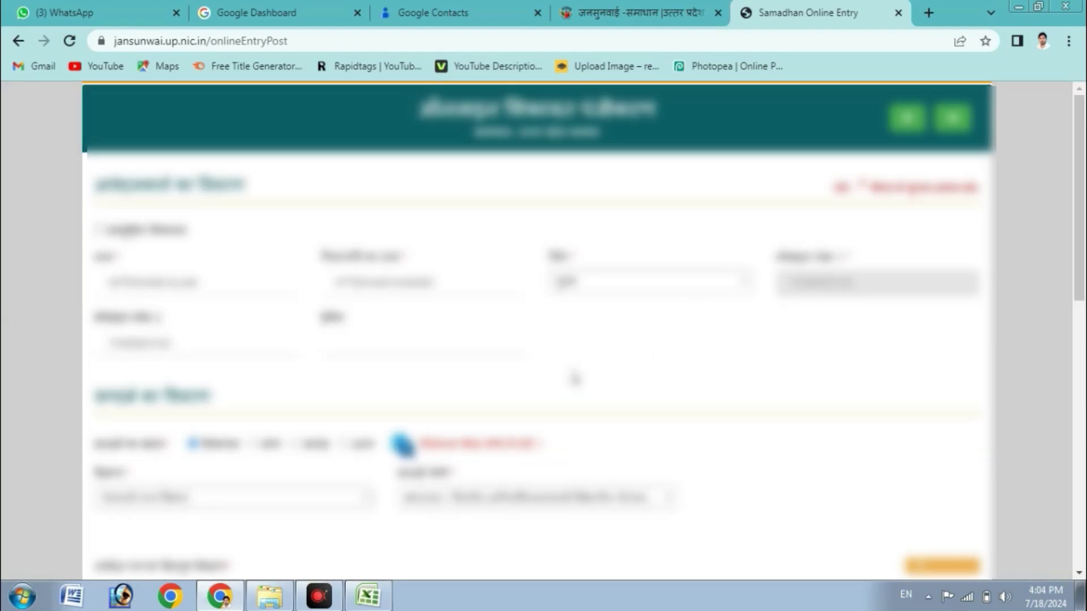
scroll(576, 368, "down", 6)
scroll(575, 371, "down", 4)
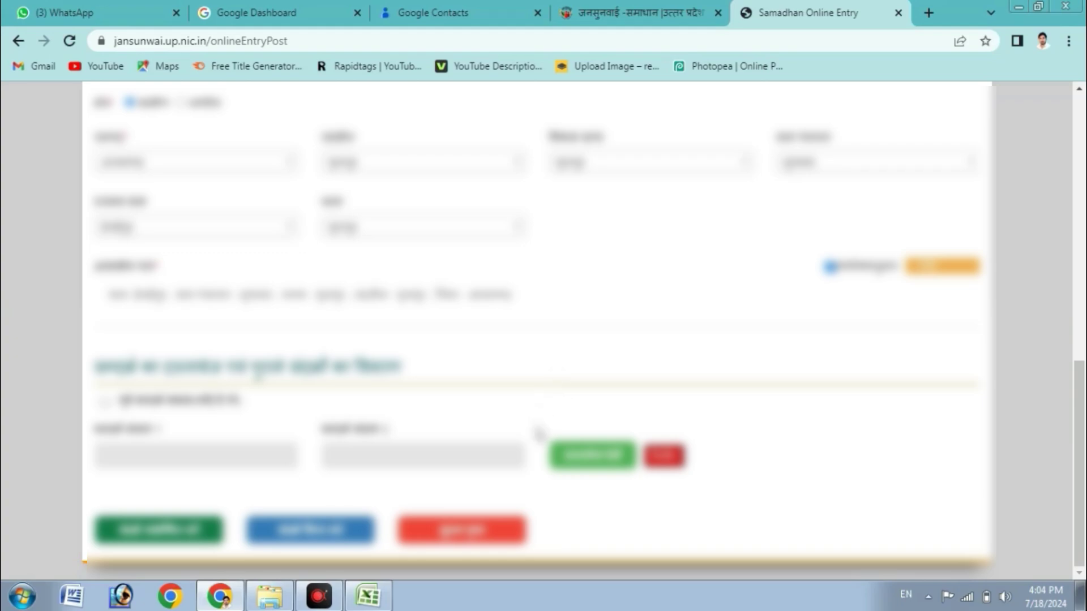
Step: Save the complaint receipt as a PDF to the Desktop, copy its reference number, and close it
left_click(297, 538)
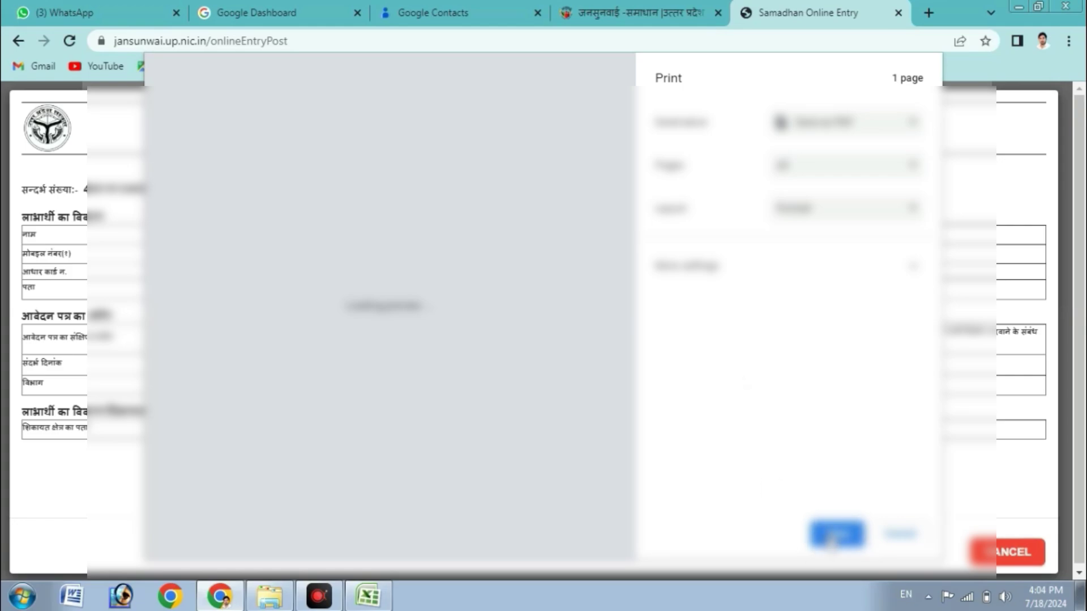
left_click(829, 535)
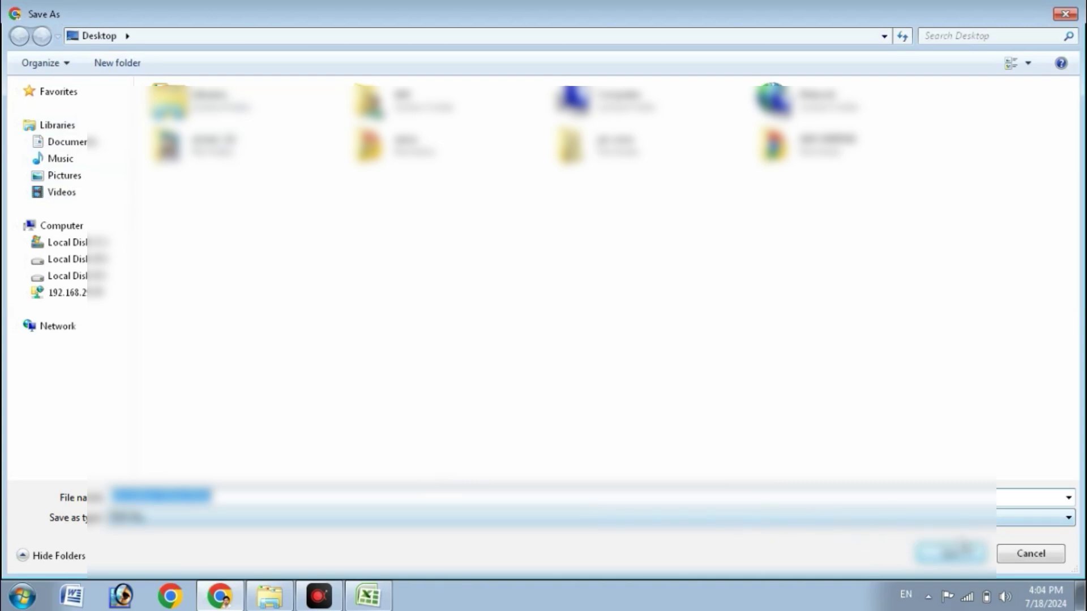
left_click(962, 557)
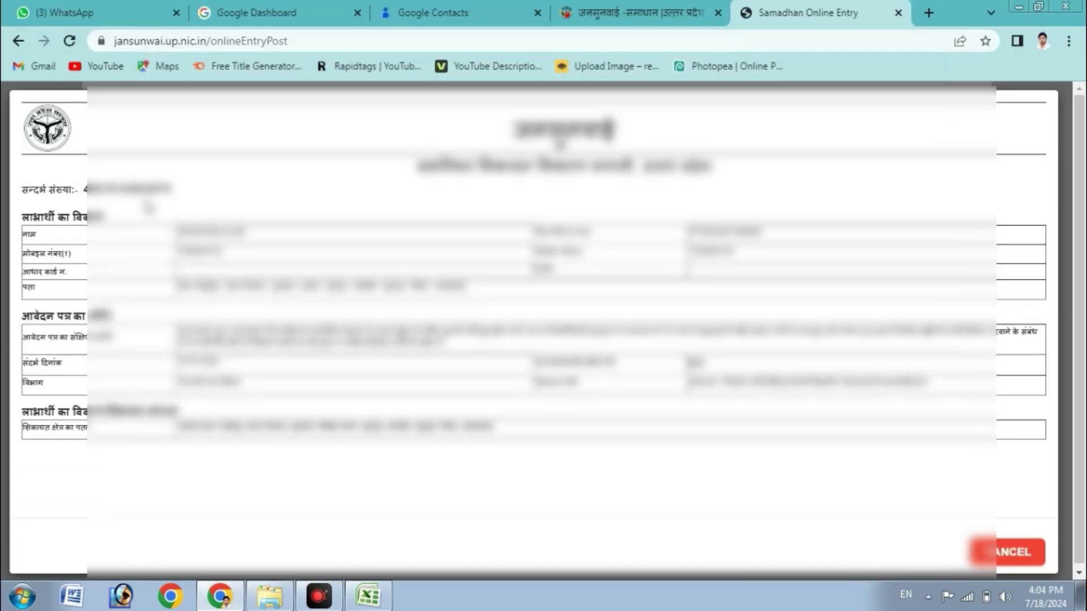
double_click(136, 190)
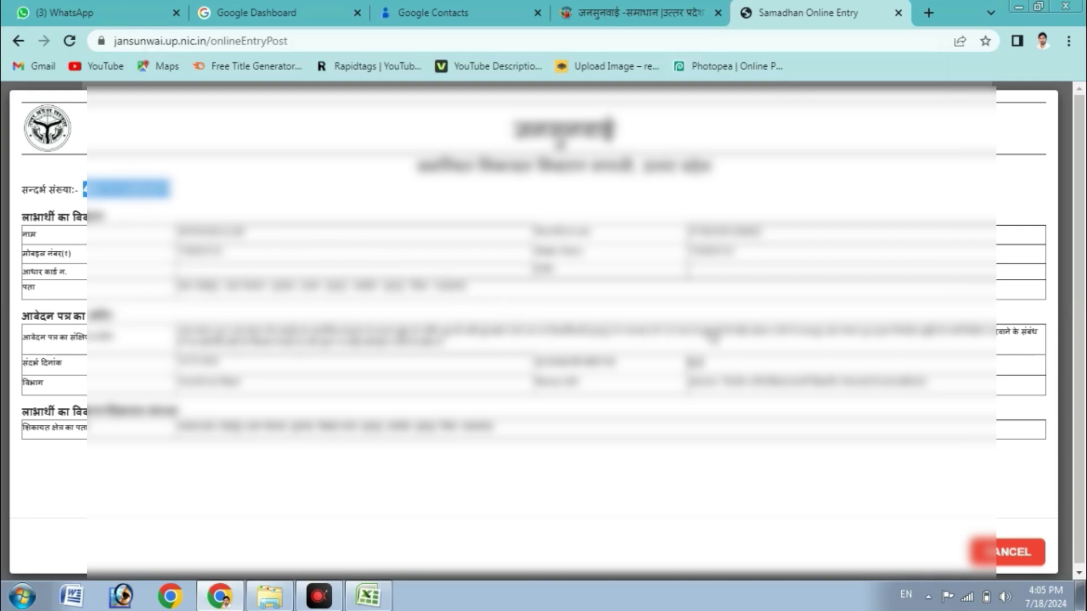
scroll(714, 339, "down", 1)
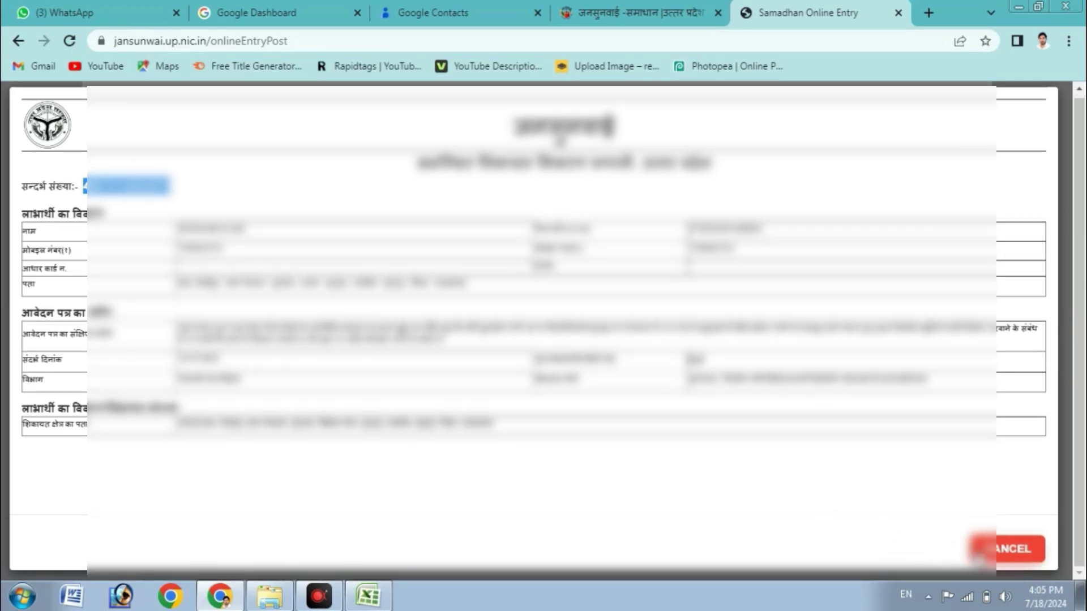
left_click(996, 548)
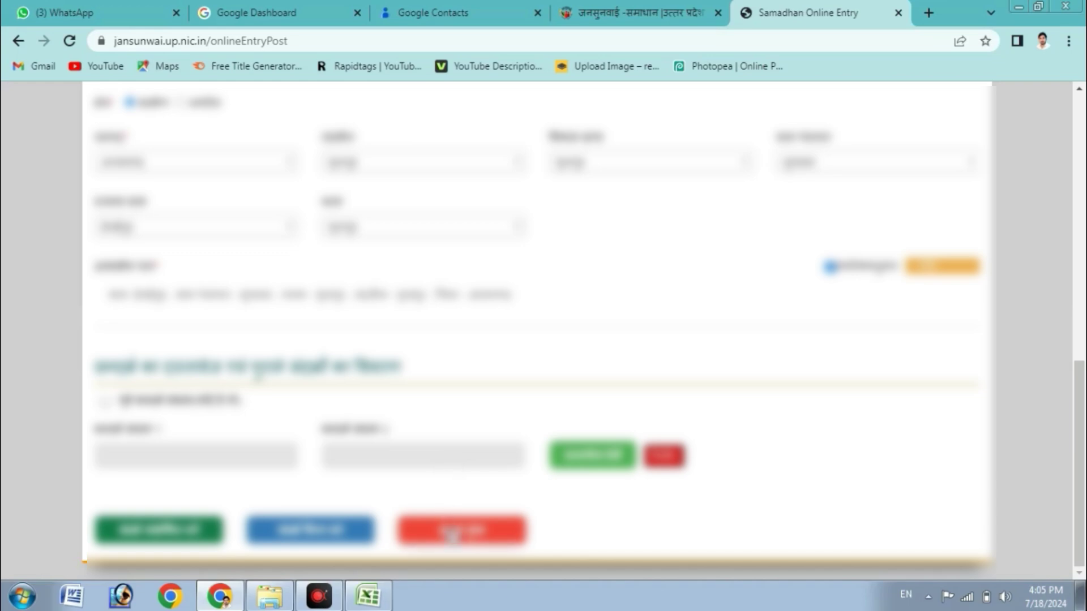
Step: On the tracking page, paste the reference number, enter mobile number and captcha, and search
left_click(315, 531)
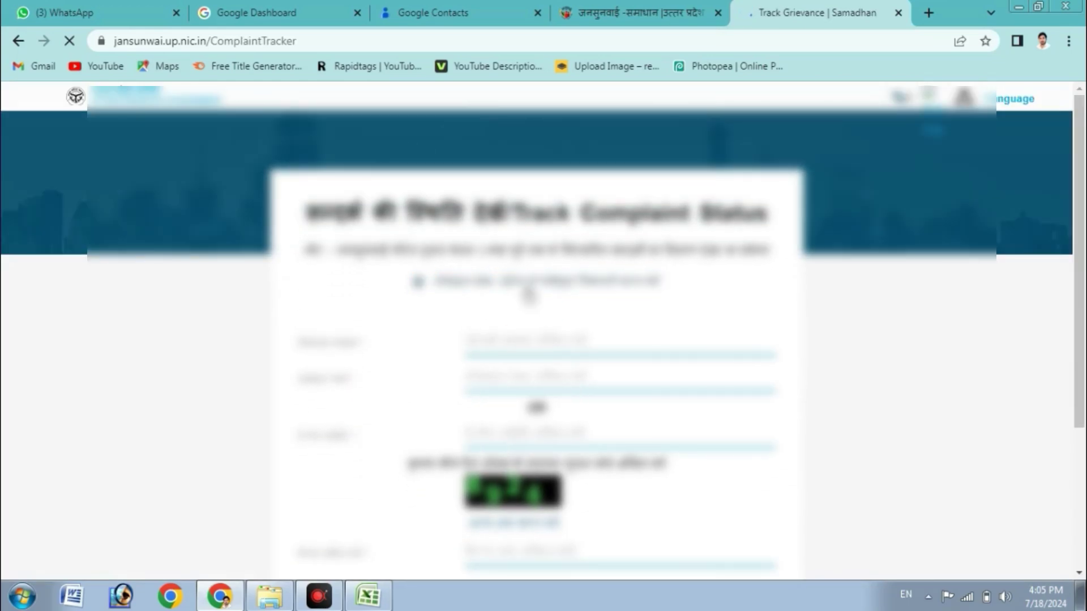
key("ctrl+v")
left_click(519, 378)
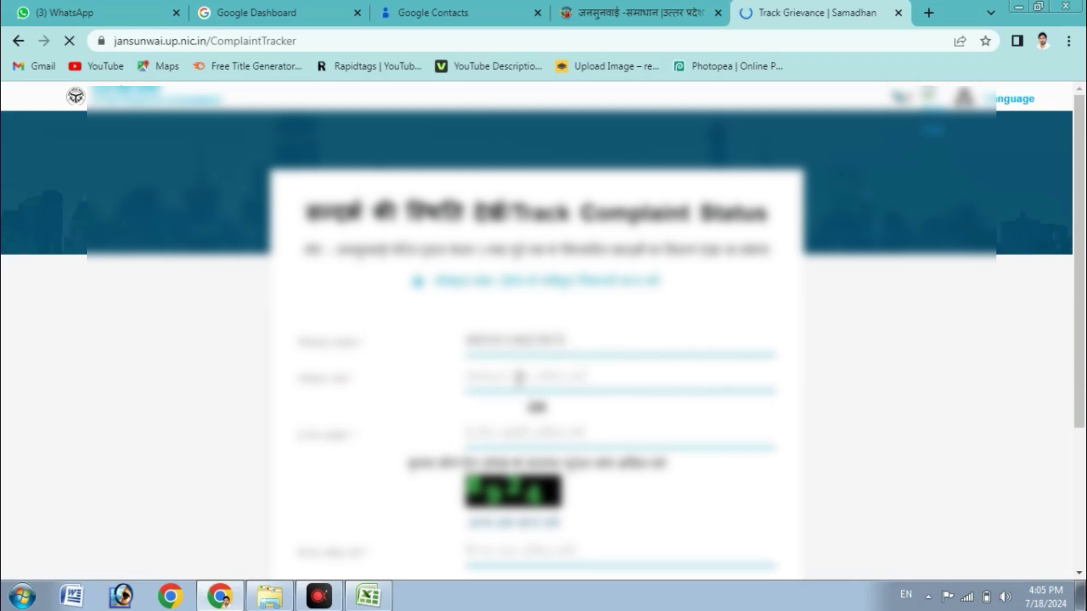
type("7")
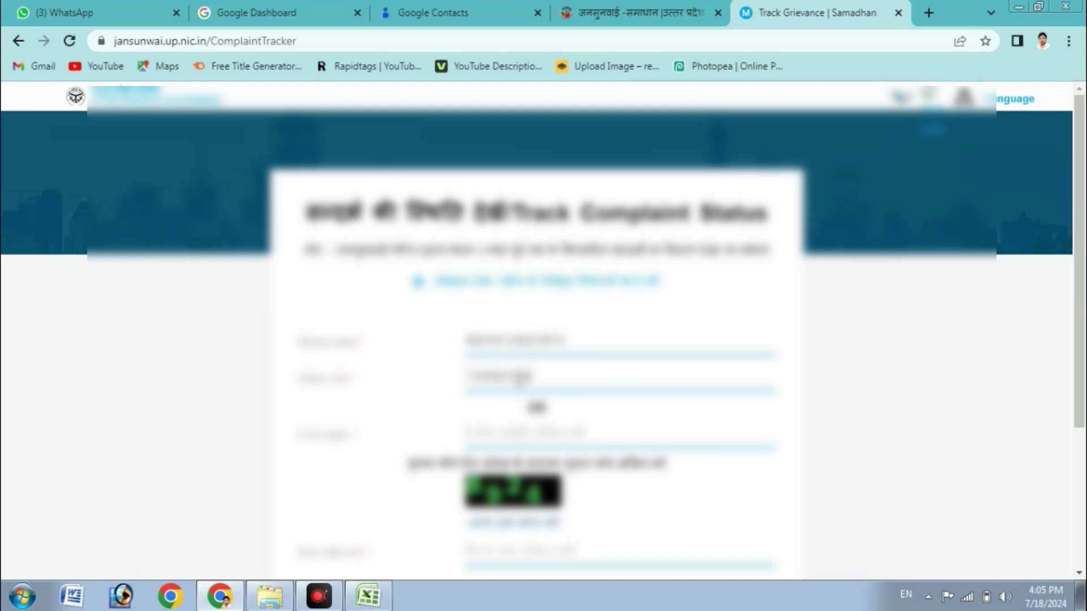
left_click(503, 548)
type("a")
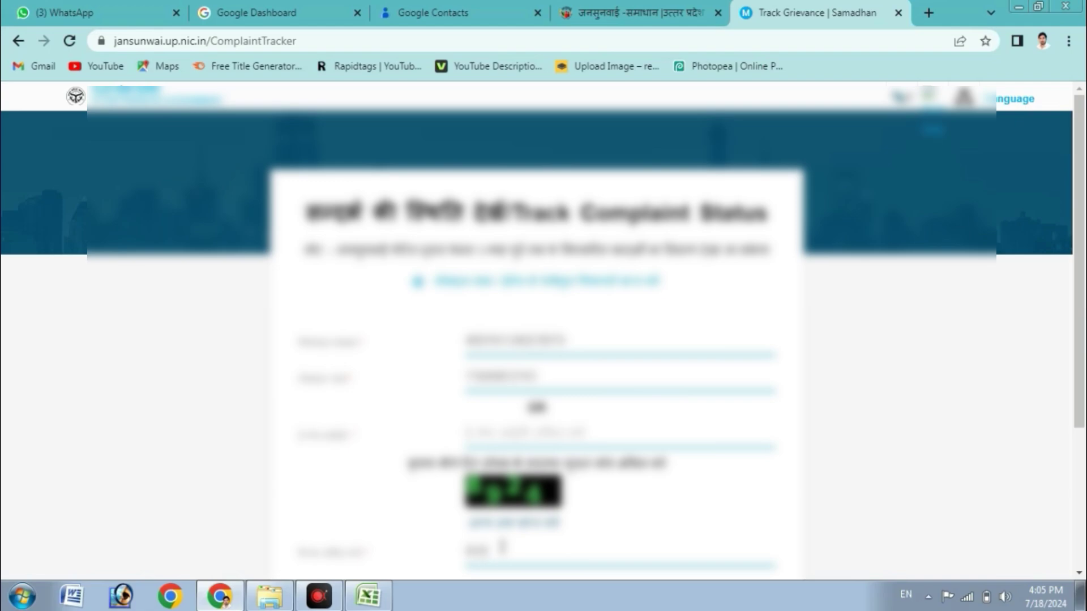
scroll(503, 548, "down", 2)
left_click(486, 499)
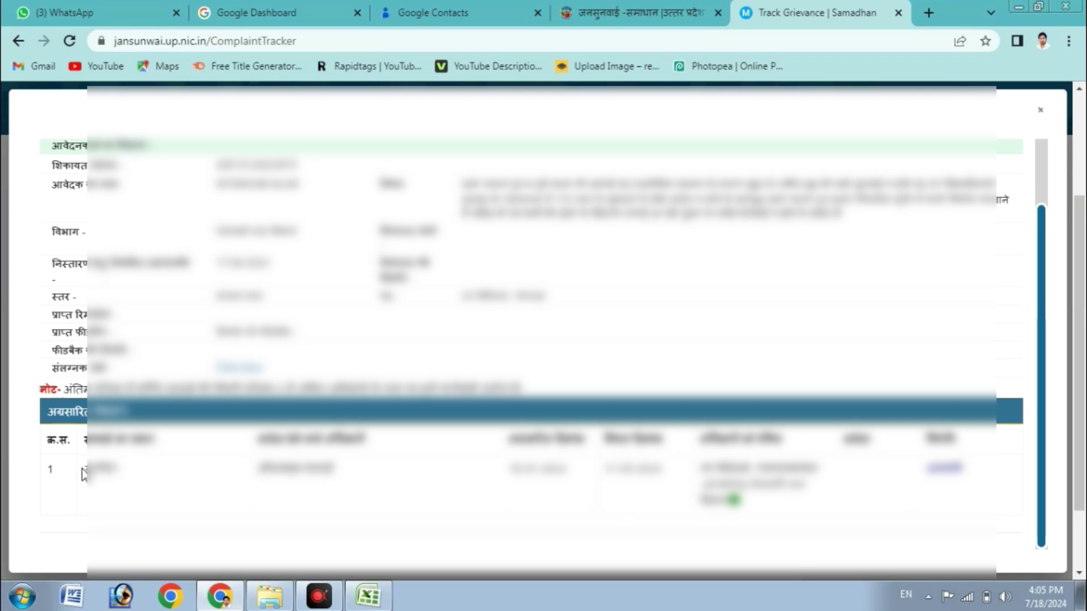
Step: Open the complaint's attached handwritten PDF from the status details and scroll through it
left_click_drag(84, 470, 150, 476)
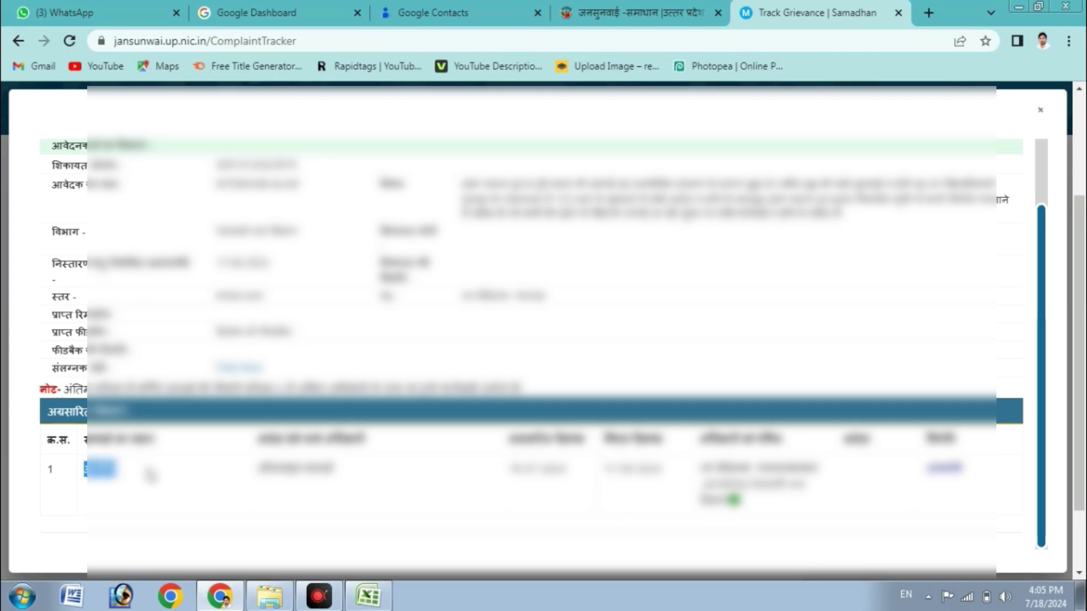
left_click(376, 471)
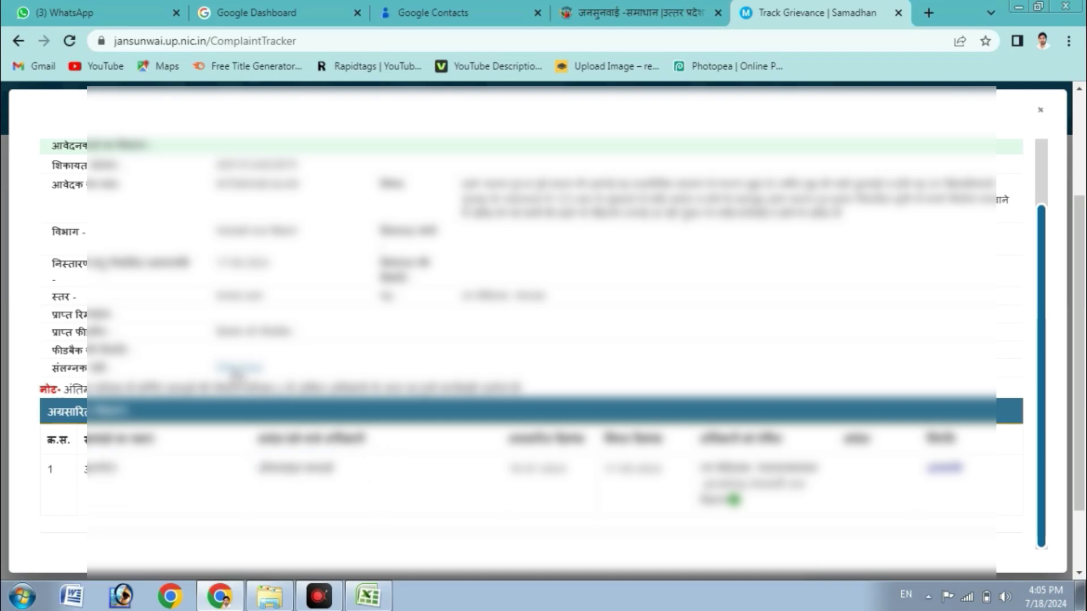
left_click(229, 369)
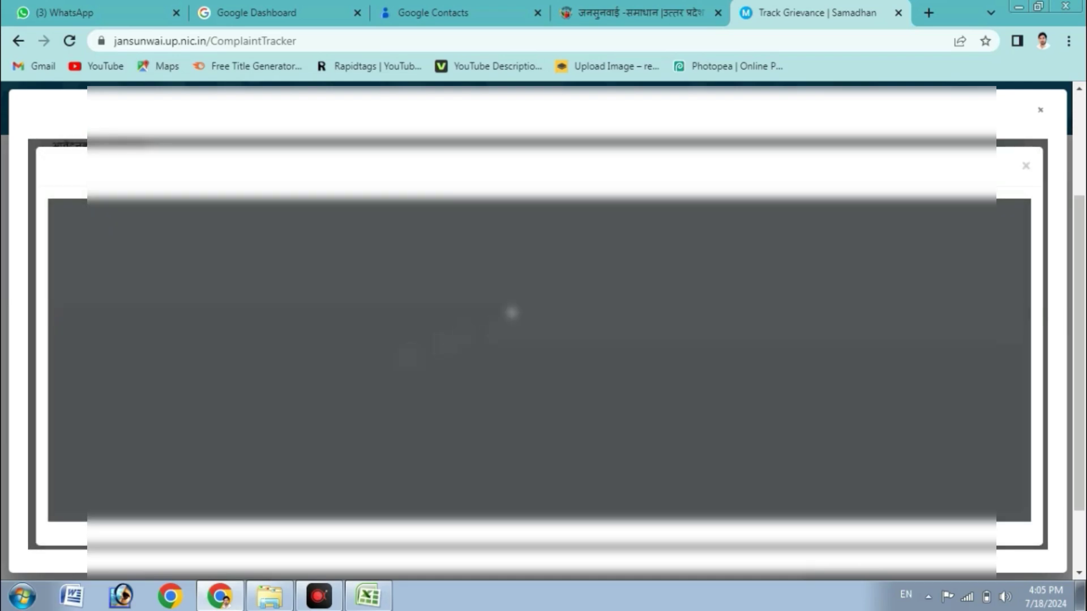
scroll(732, 335, "down", 2)
scroll(730, 340, "down", 2)
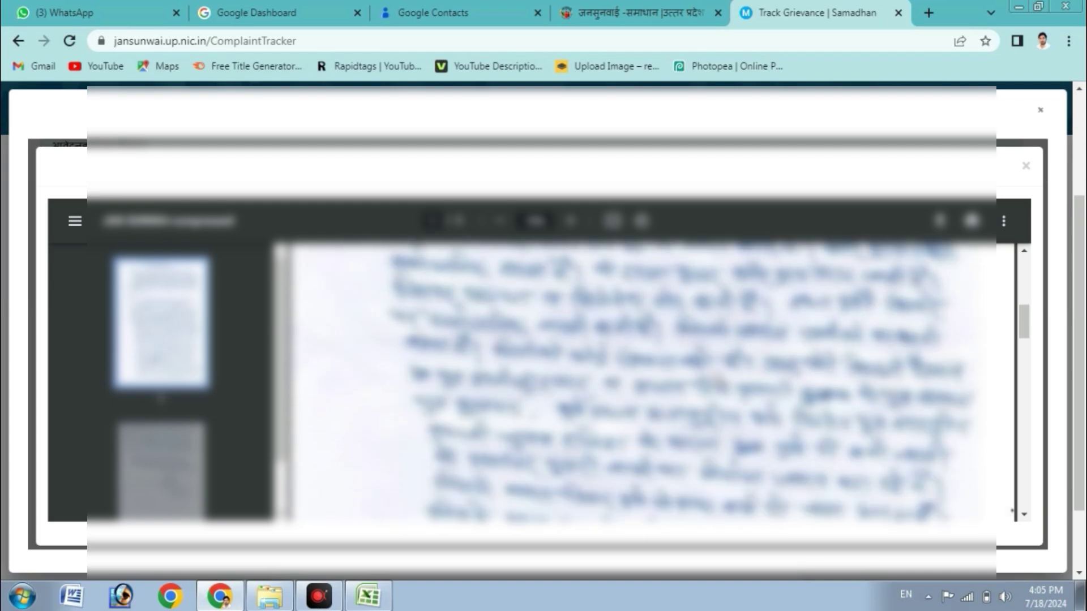
scroll(721, 379, "down", 2)
scroll(718, 390, "down", 2)
scroll(716, 399, "down", 3)
scroll(715, 409, "down", 2)
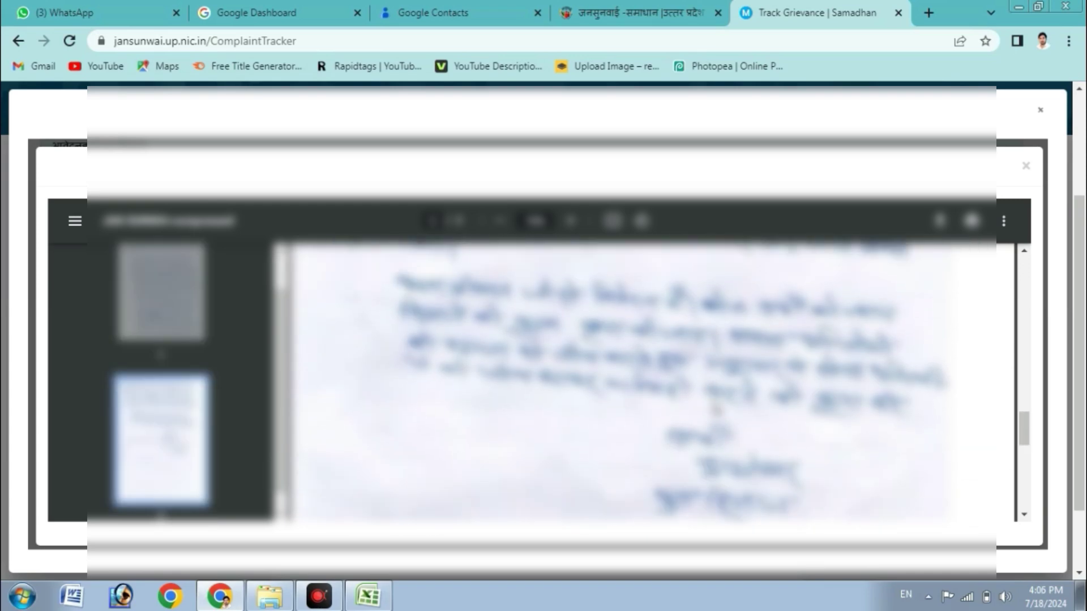
scroll(715, 409, "down", 2)
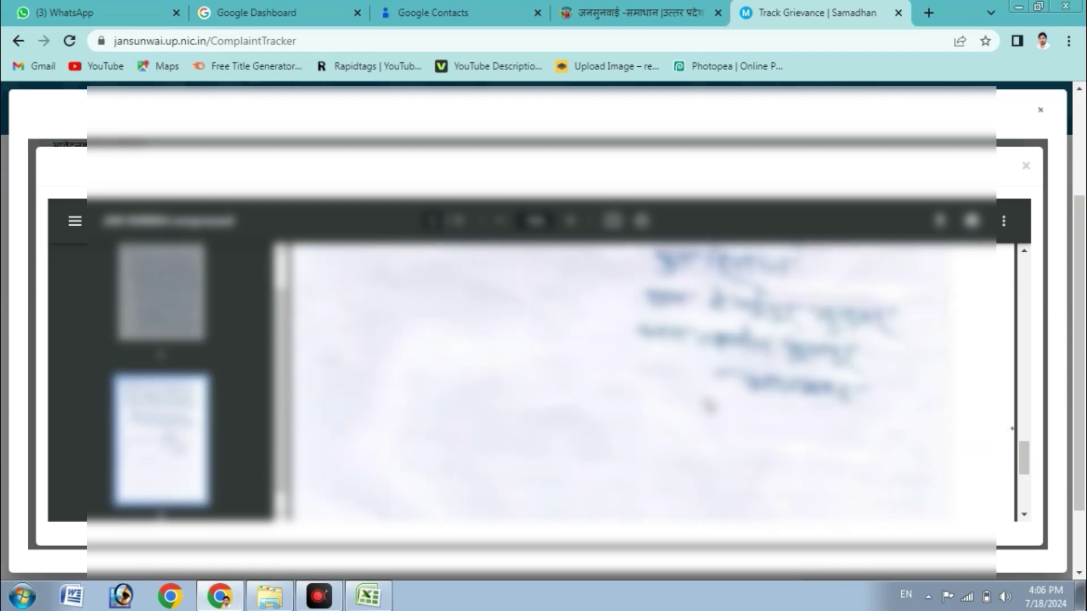
scroll(715, 393, "up", 5)
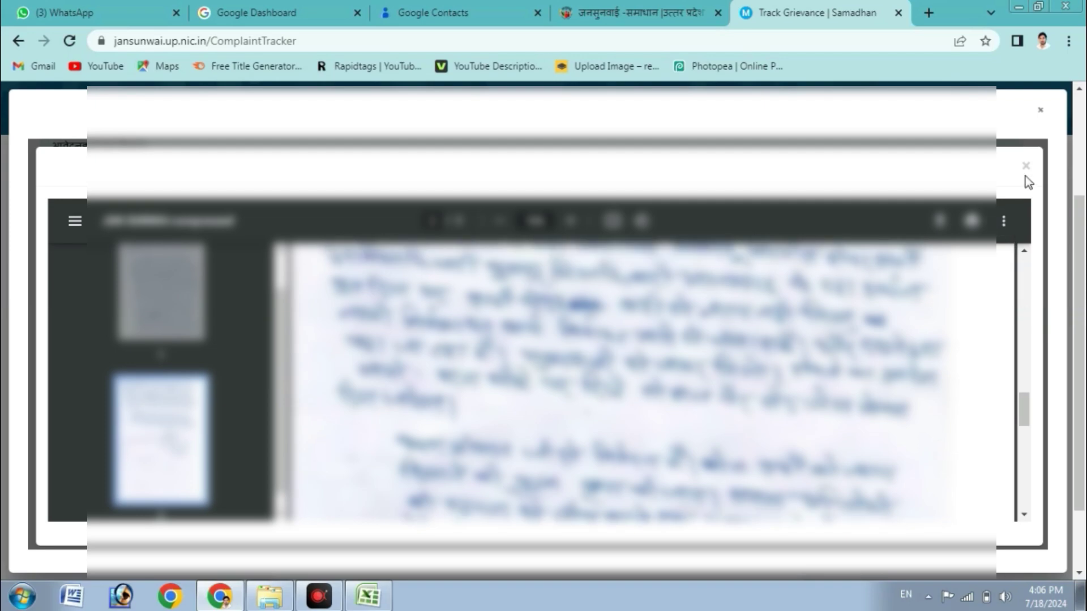
Step: Close the attachment viewer and then the complaint status details window
left_click(1025, 167)
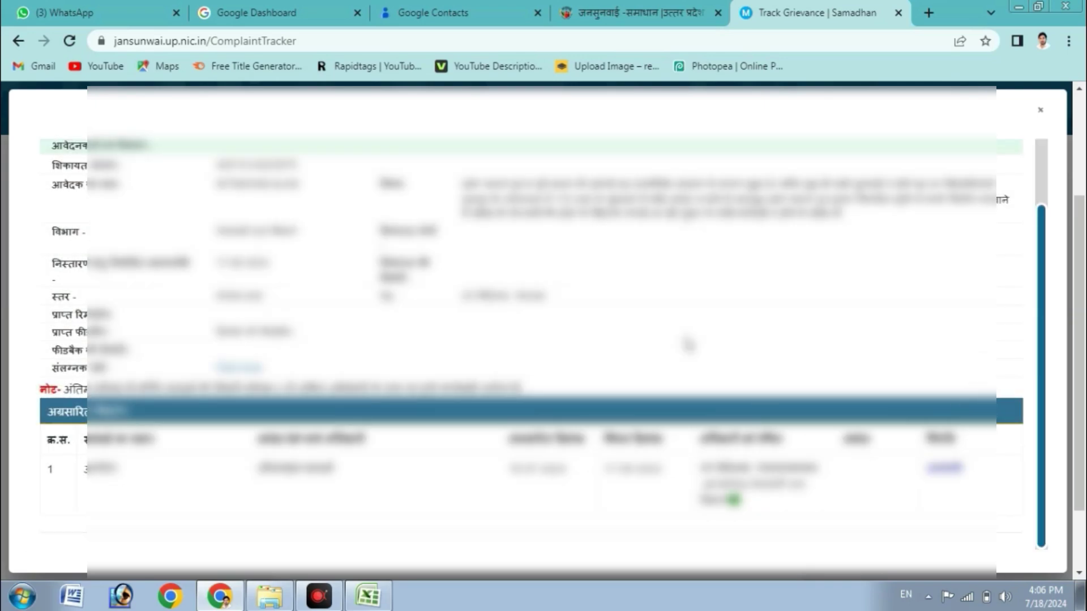
scroll(686, 345, "up", 2)
left_click(1042, 116)
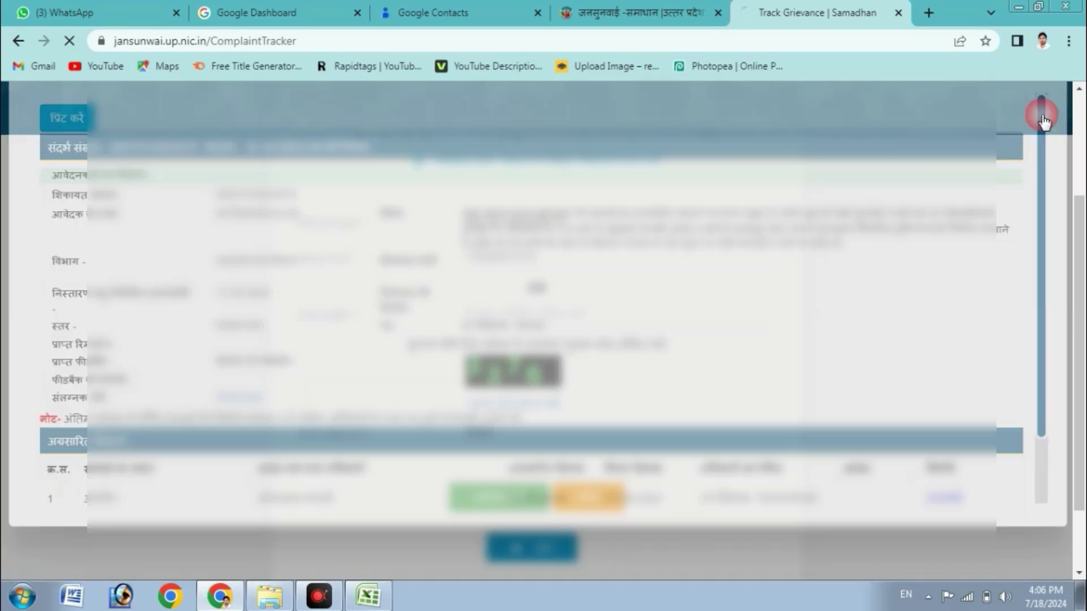